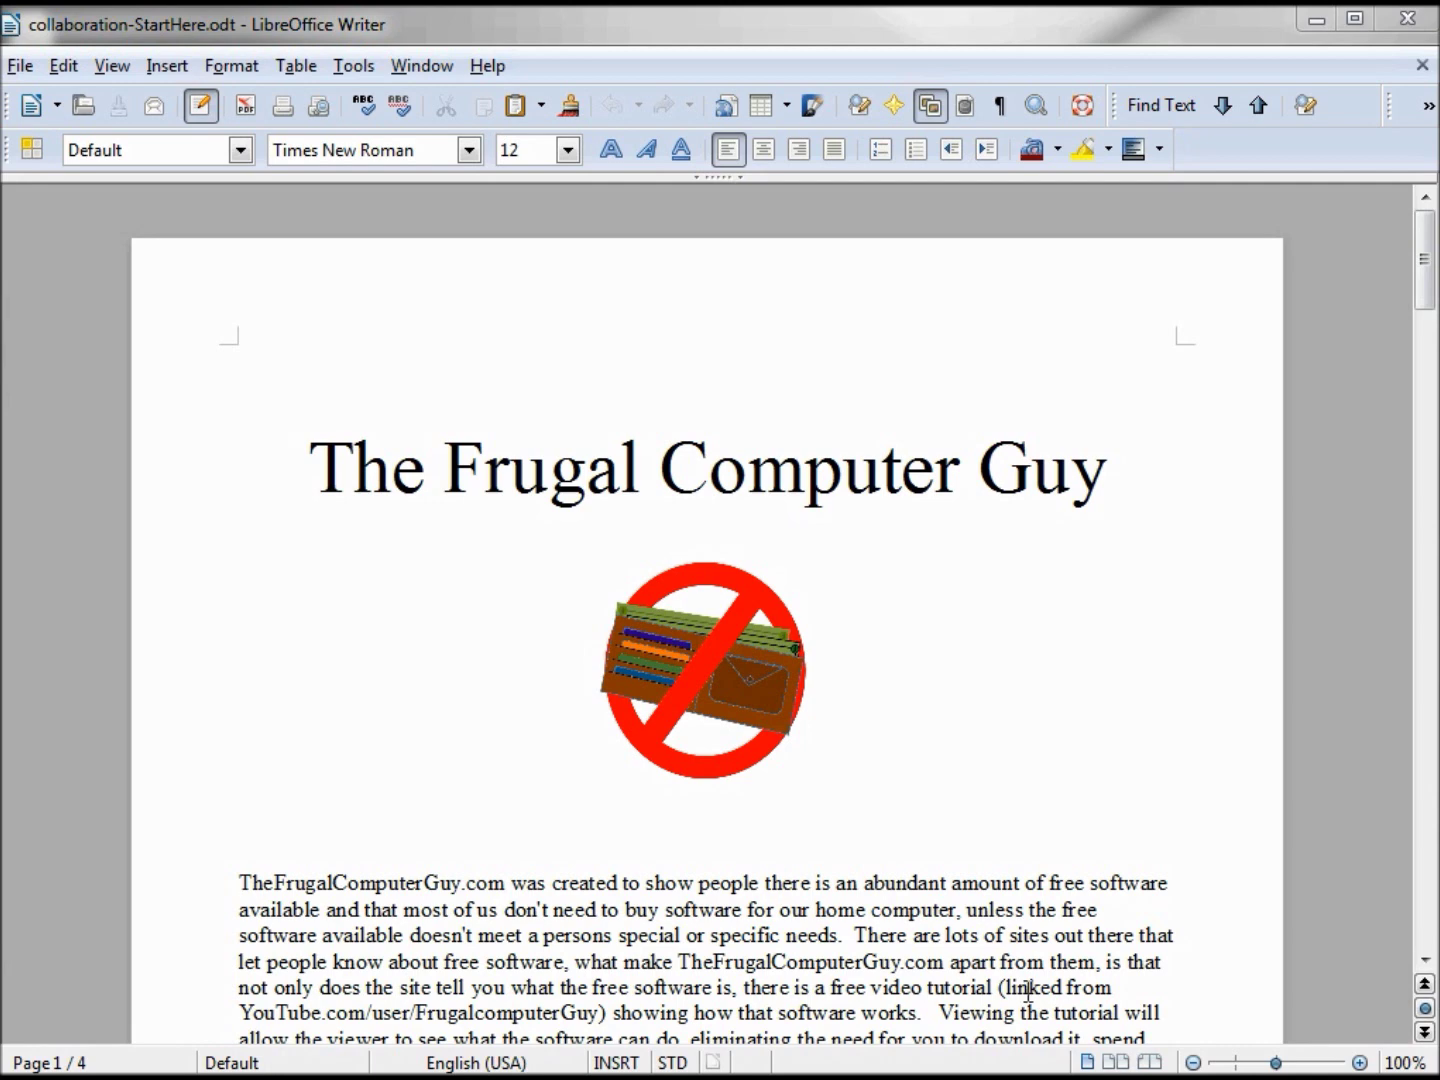
Place the cursor inside the 'The Frugal Computer Guy' title
left_click(709, 465)
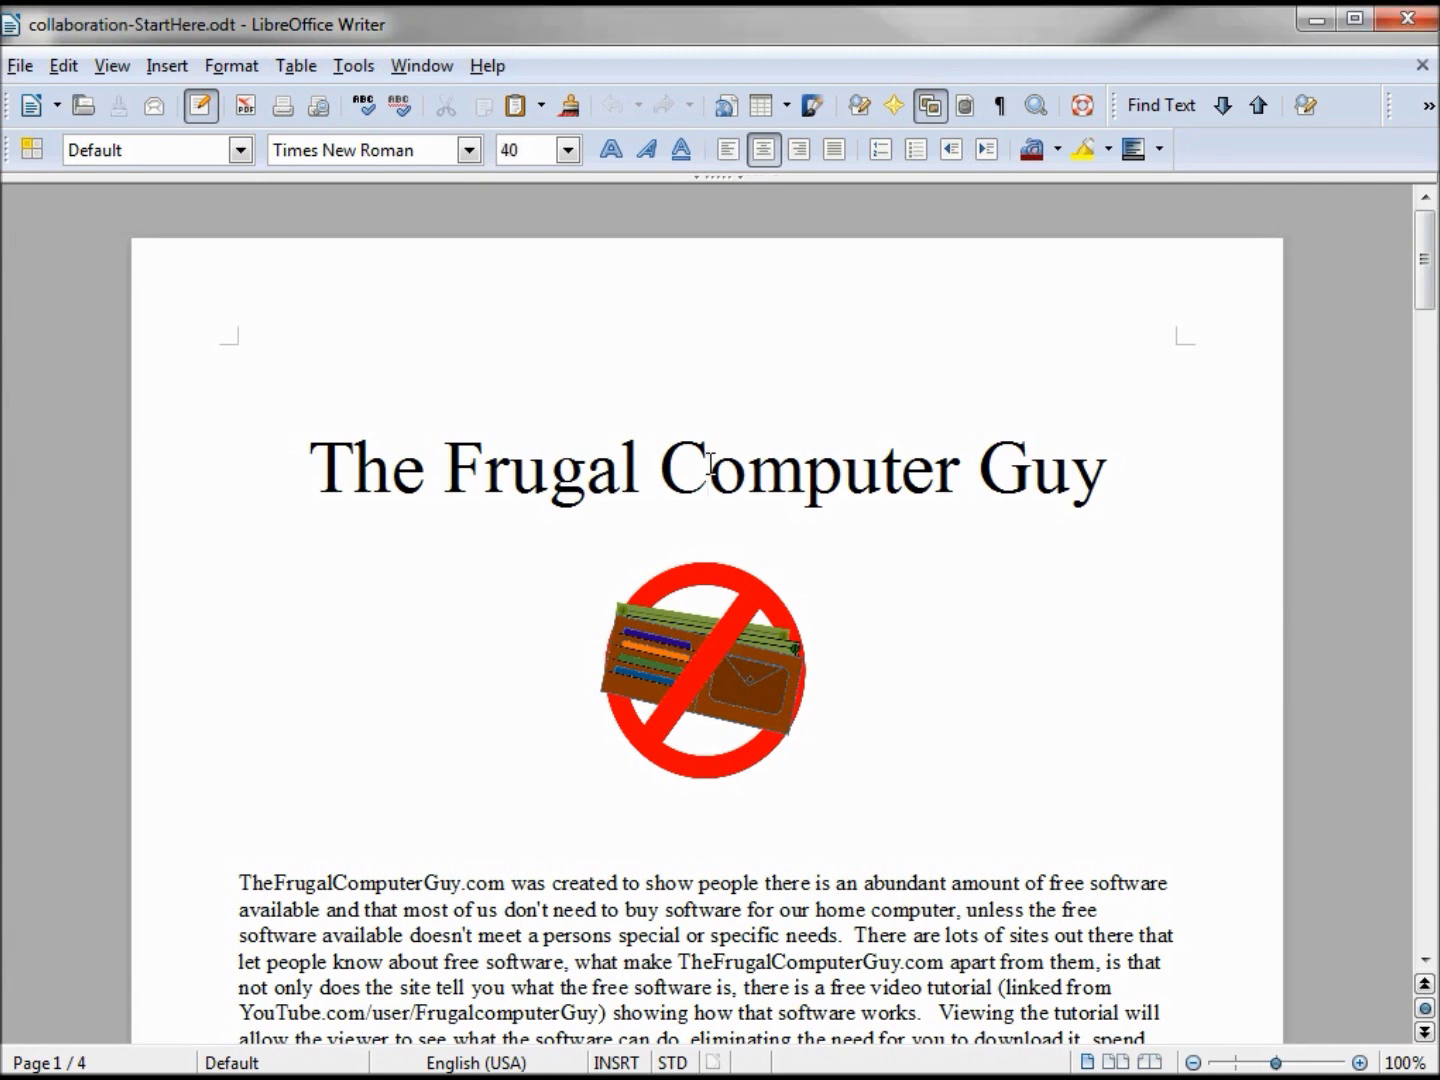
Insert a comment on the title reading 'You should add some fontwork to this title.'
left_click(165, 67)
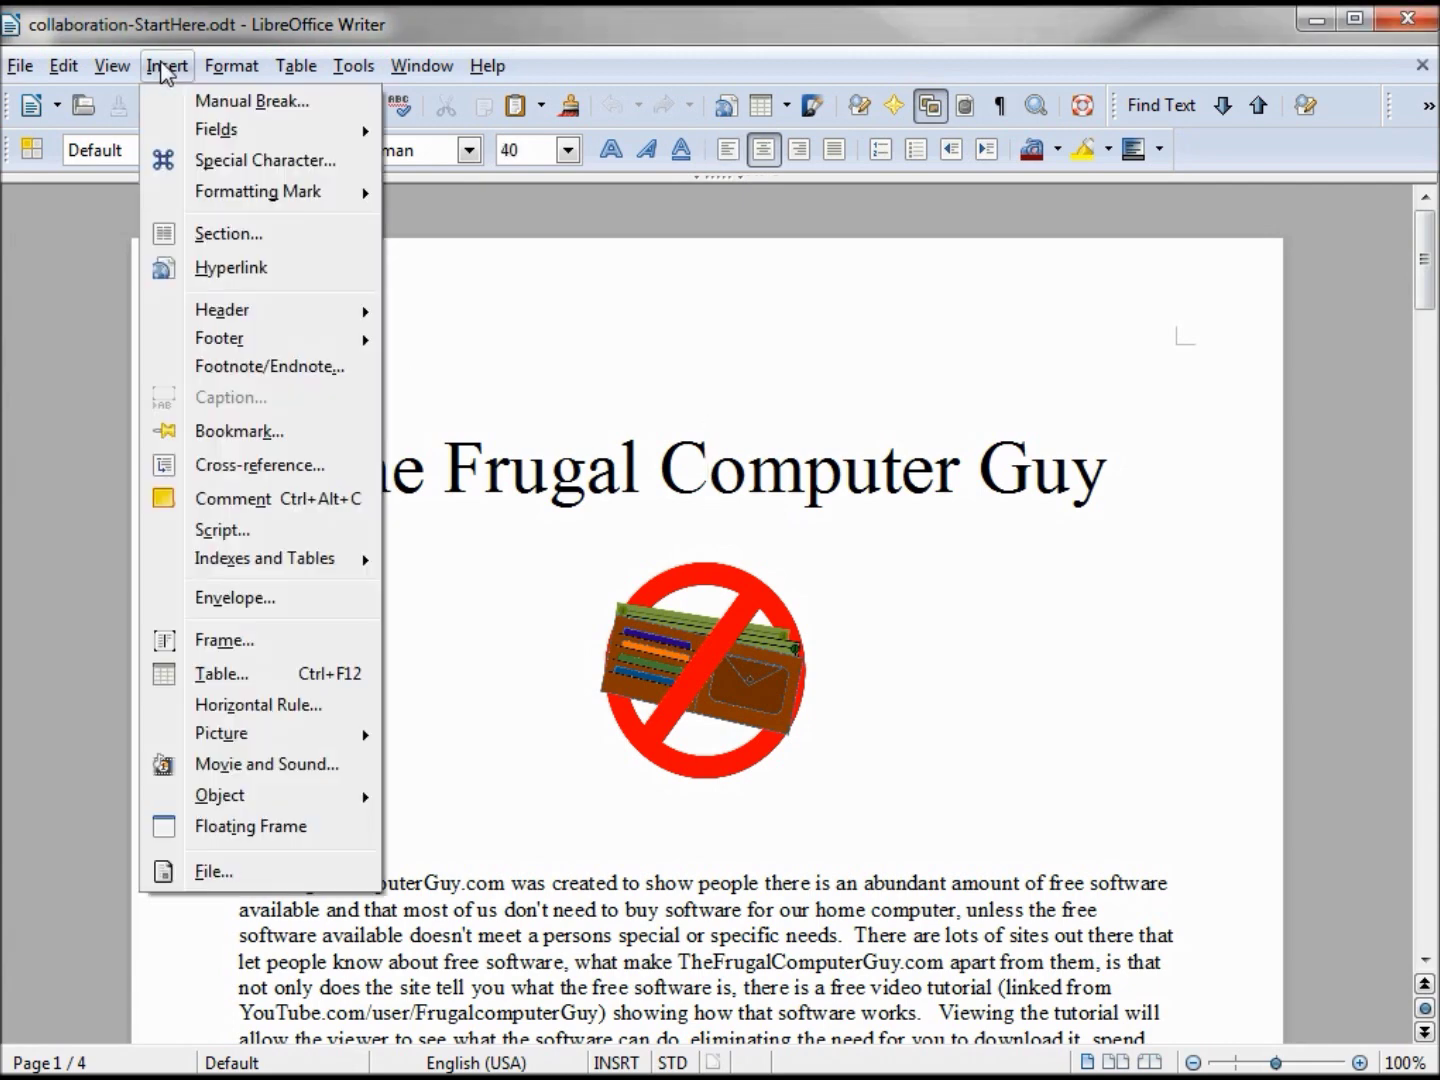
left_click(238, 501)
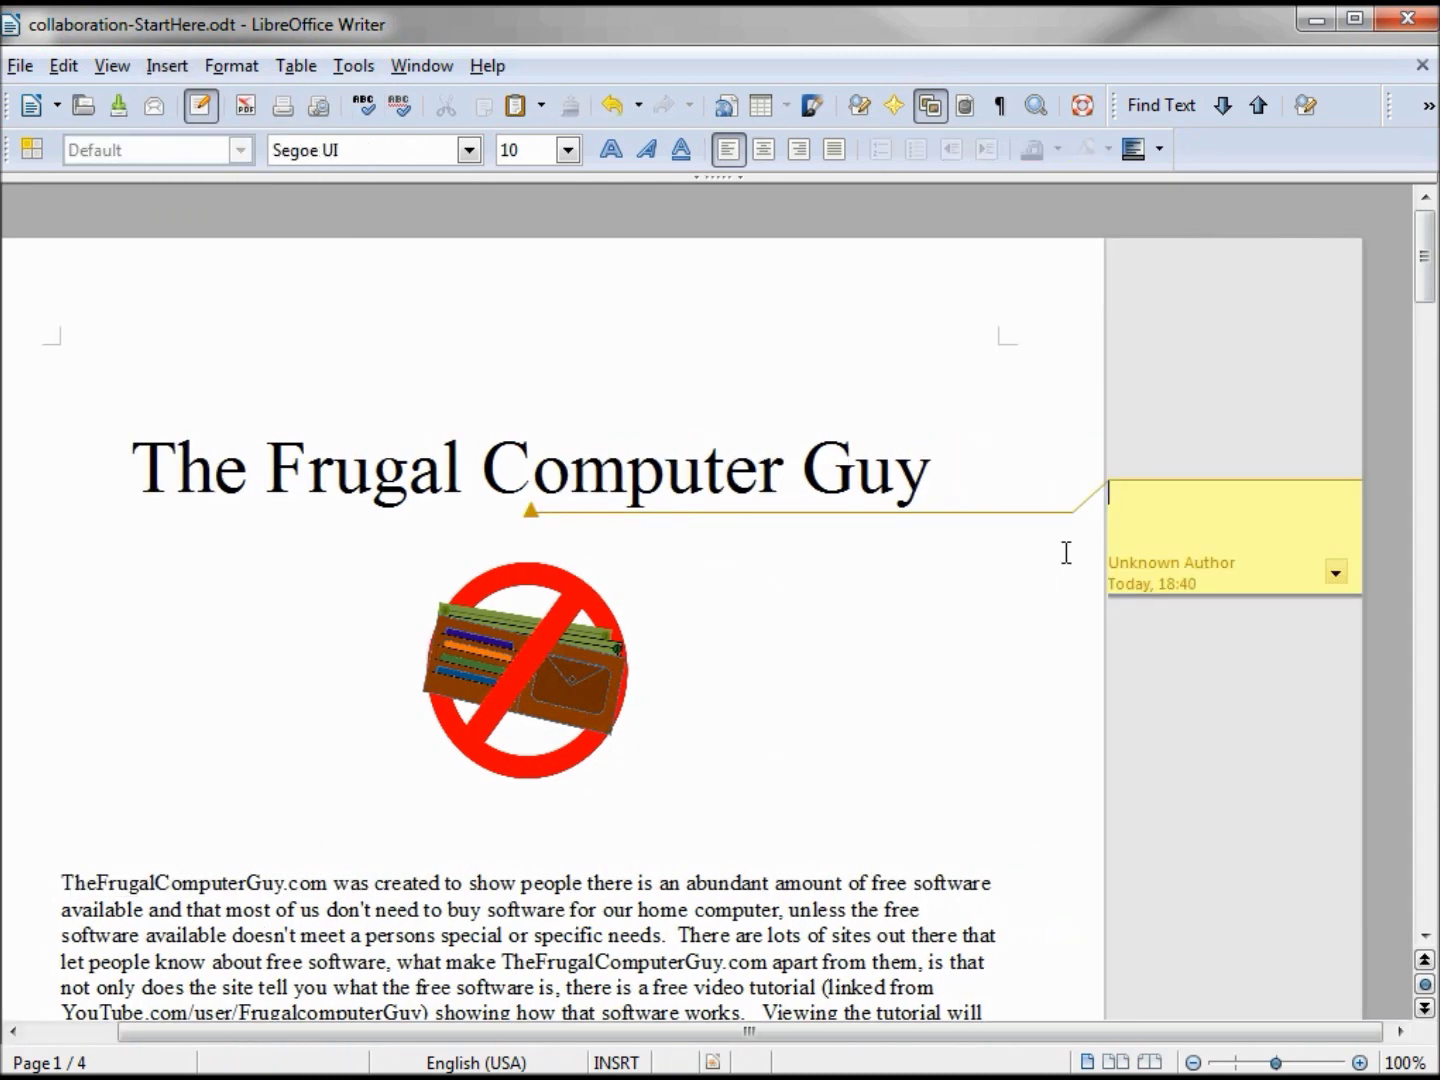
type("You should add some fontwork to this title.")
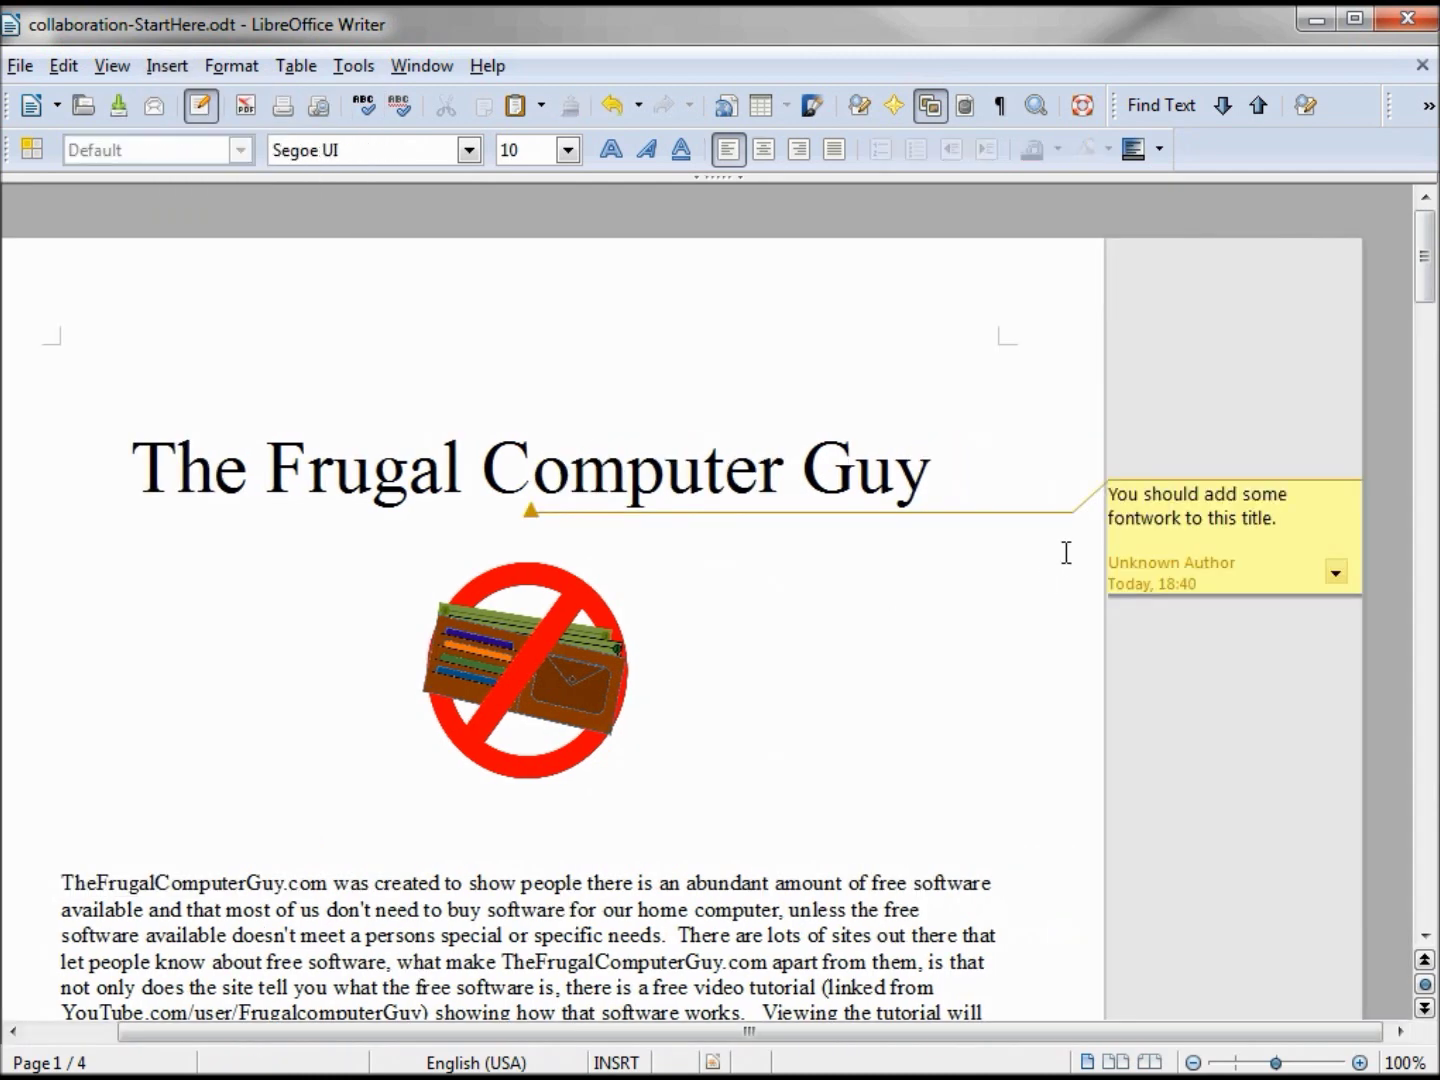
Bold 'You' and make 'fontwork' italic and underlined, then select part of 'add some'
left_click(1138, 493)
double_click(1138, 493)
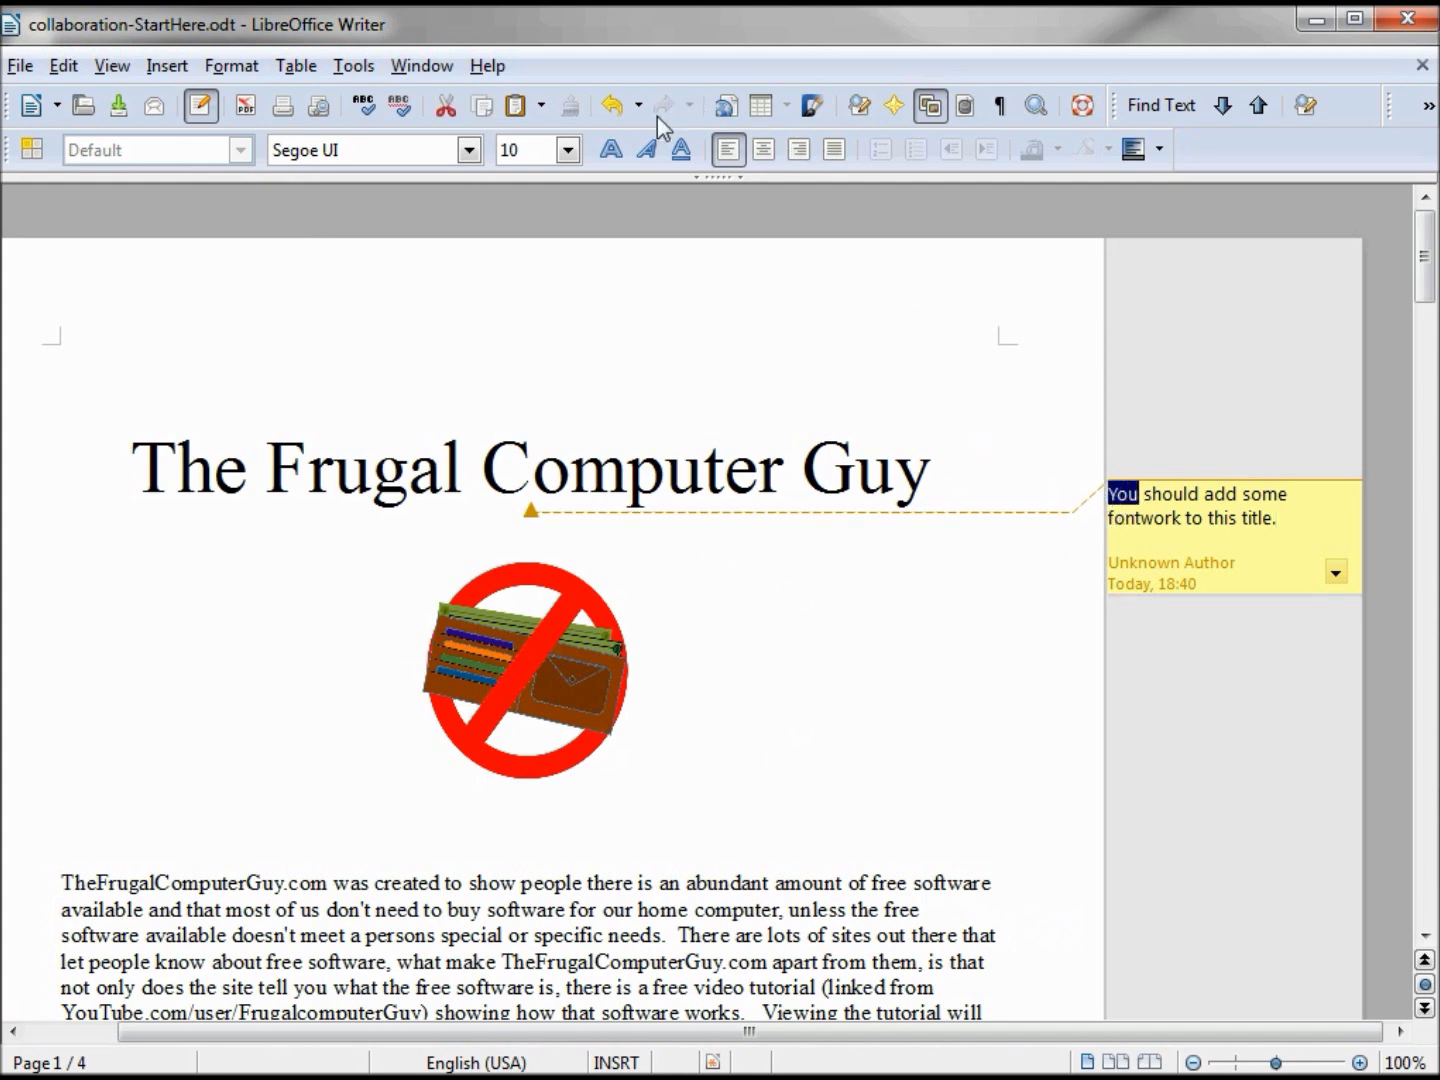
left_click(607, 151)
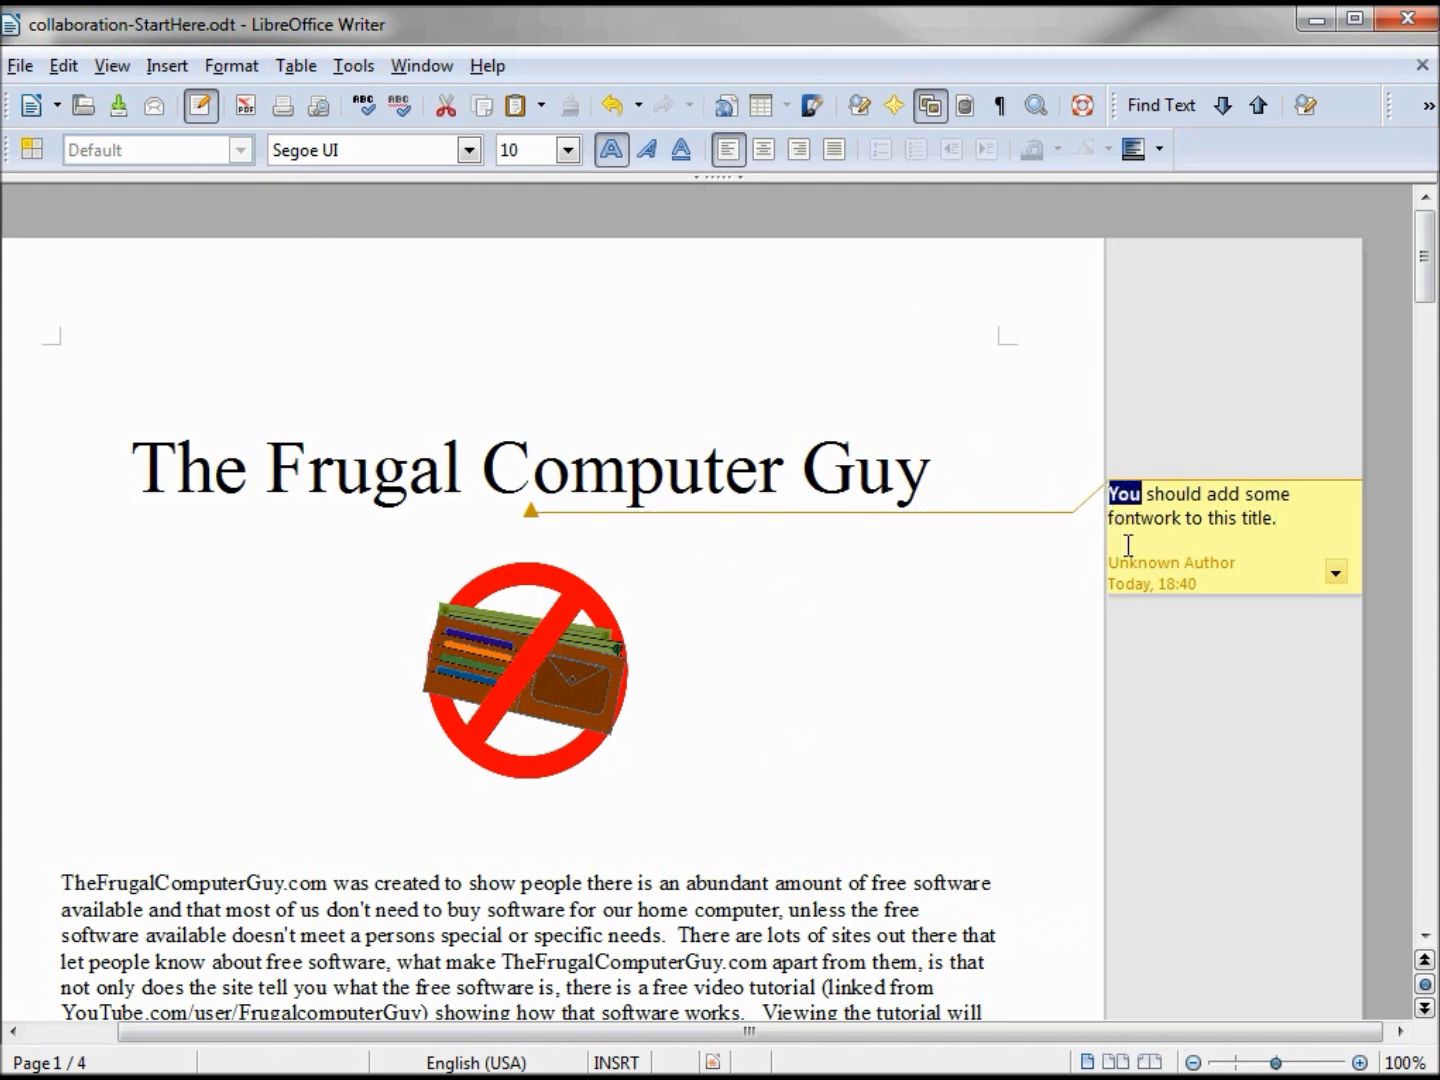
double_click(1178, 519)
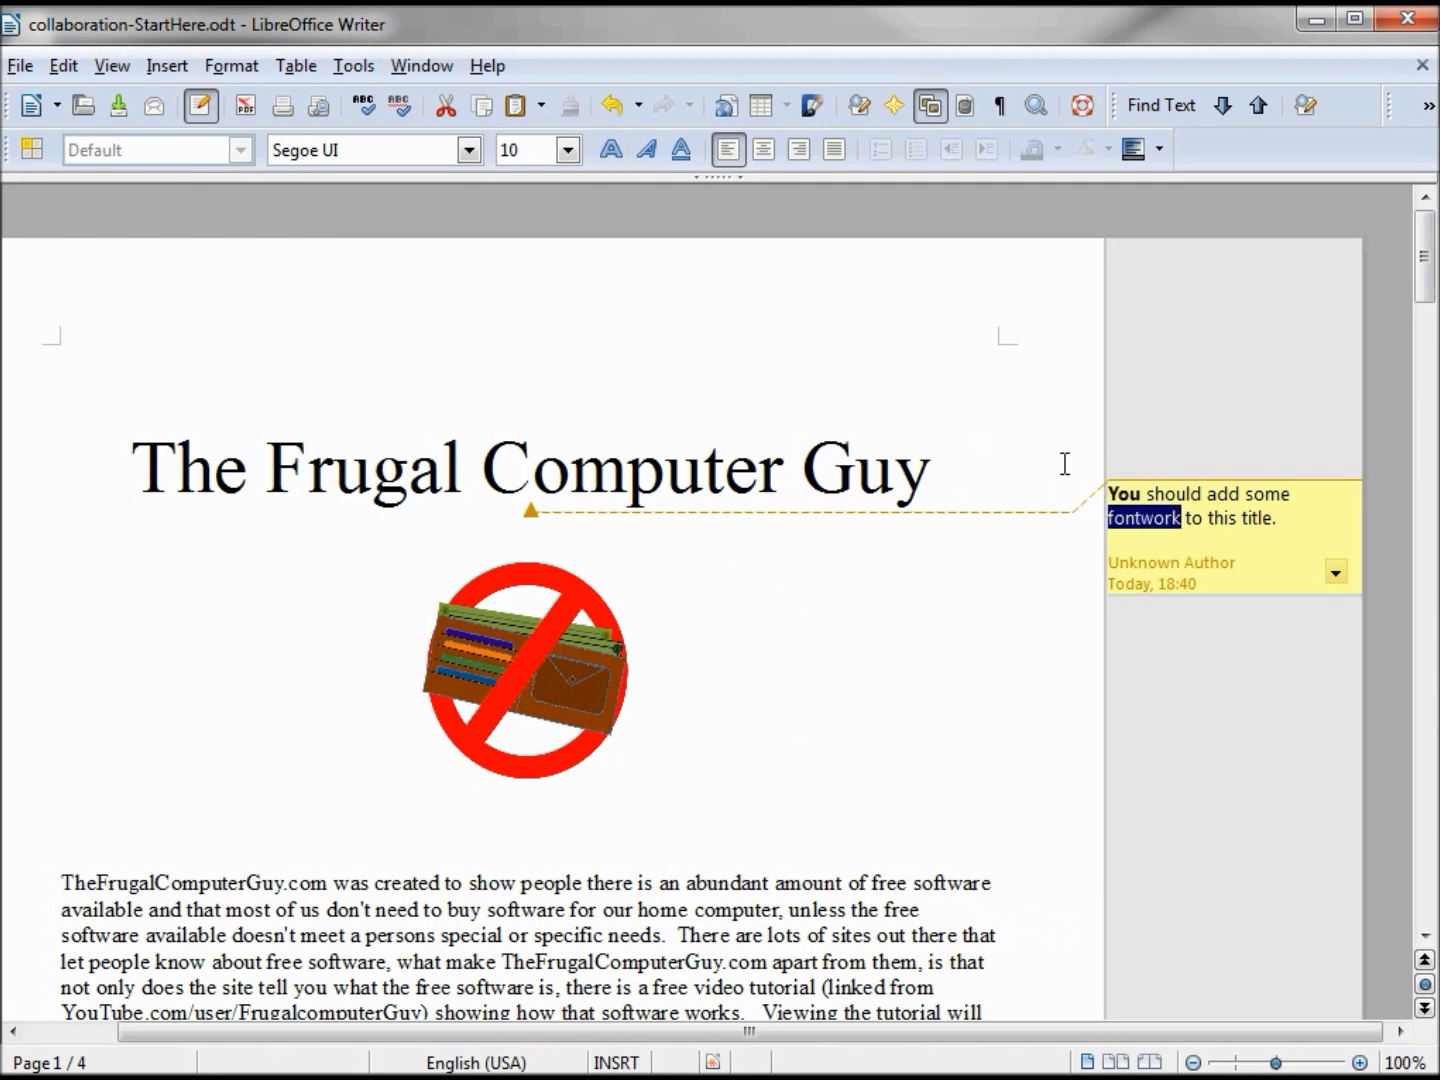
left_click(646, 152)
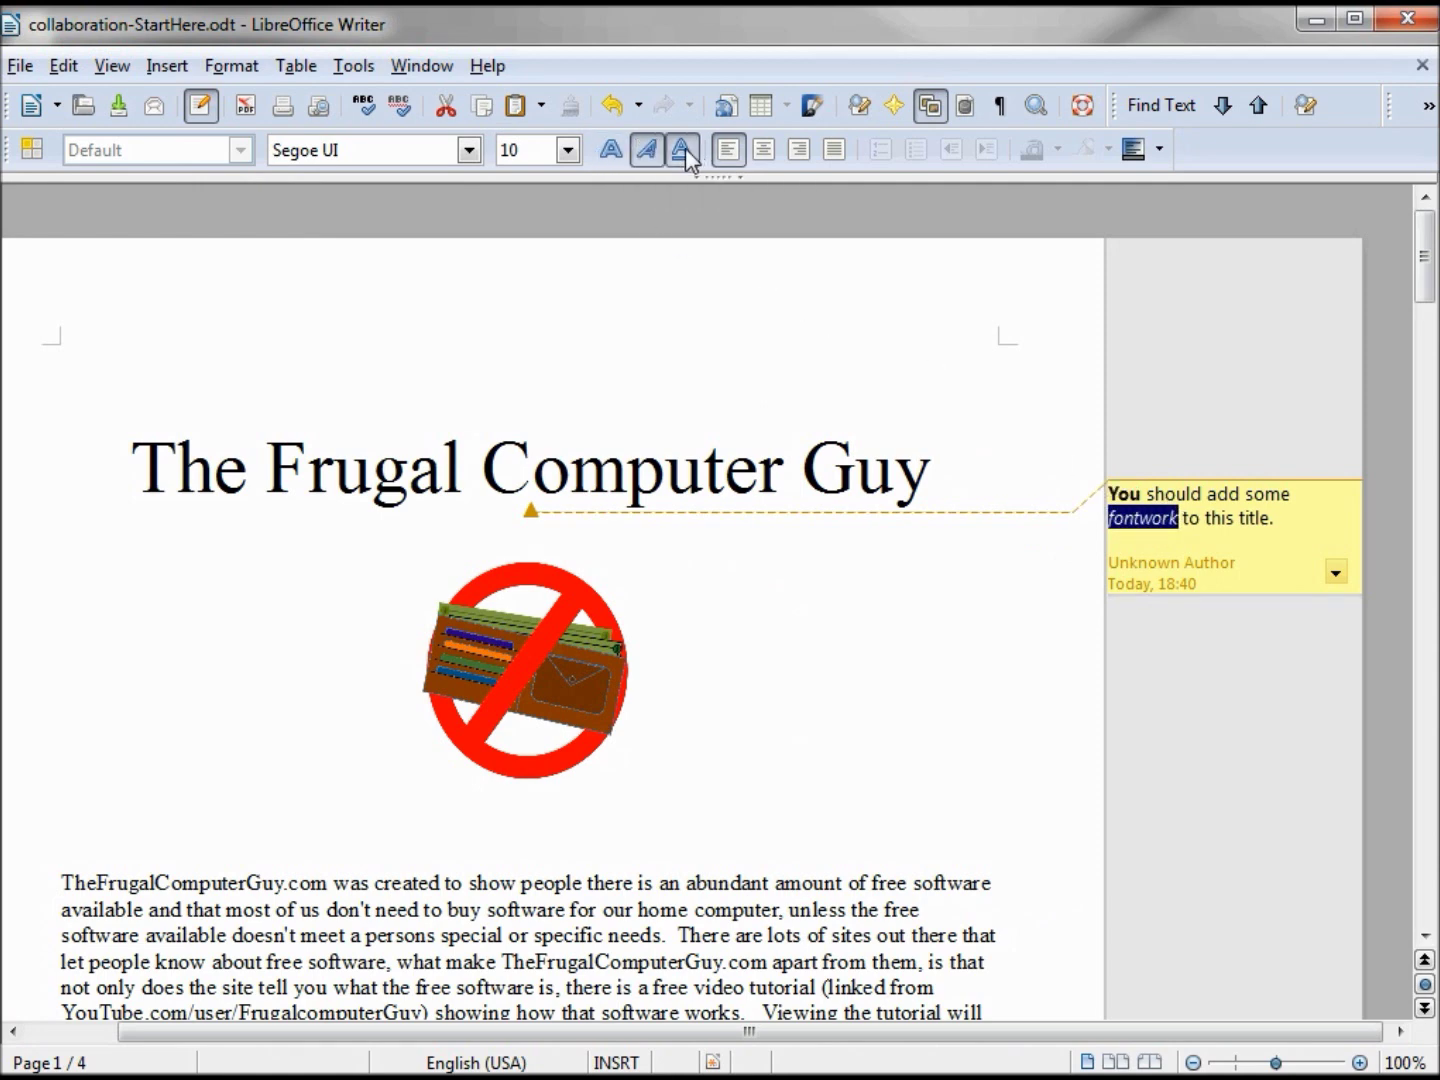
left_click(683, 150)
left_click(1238, 510)
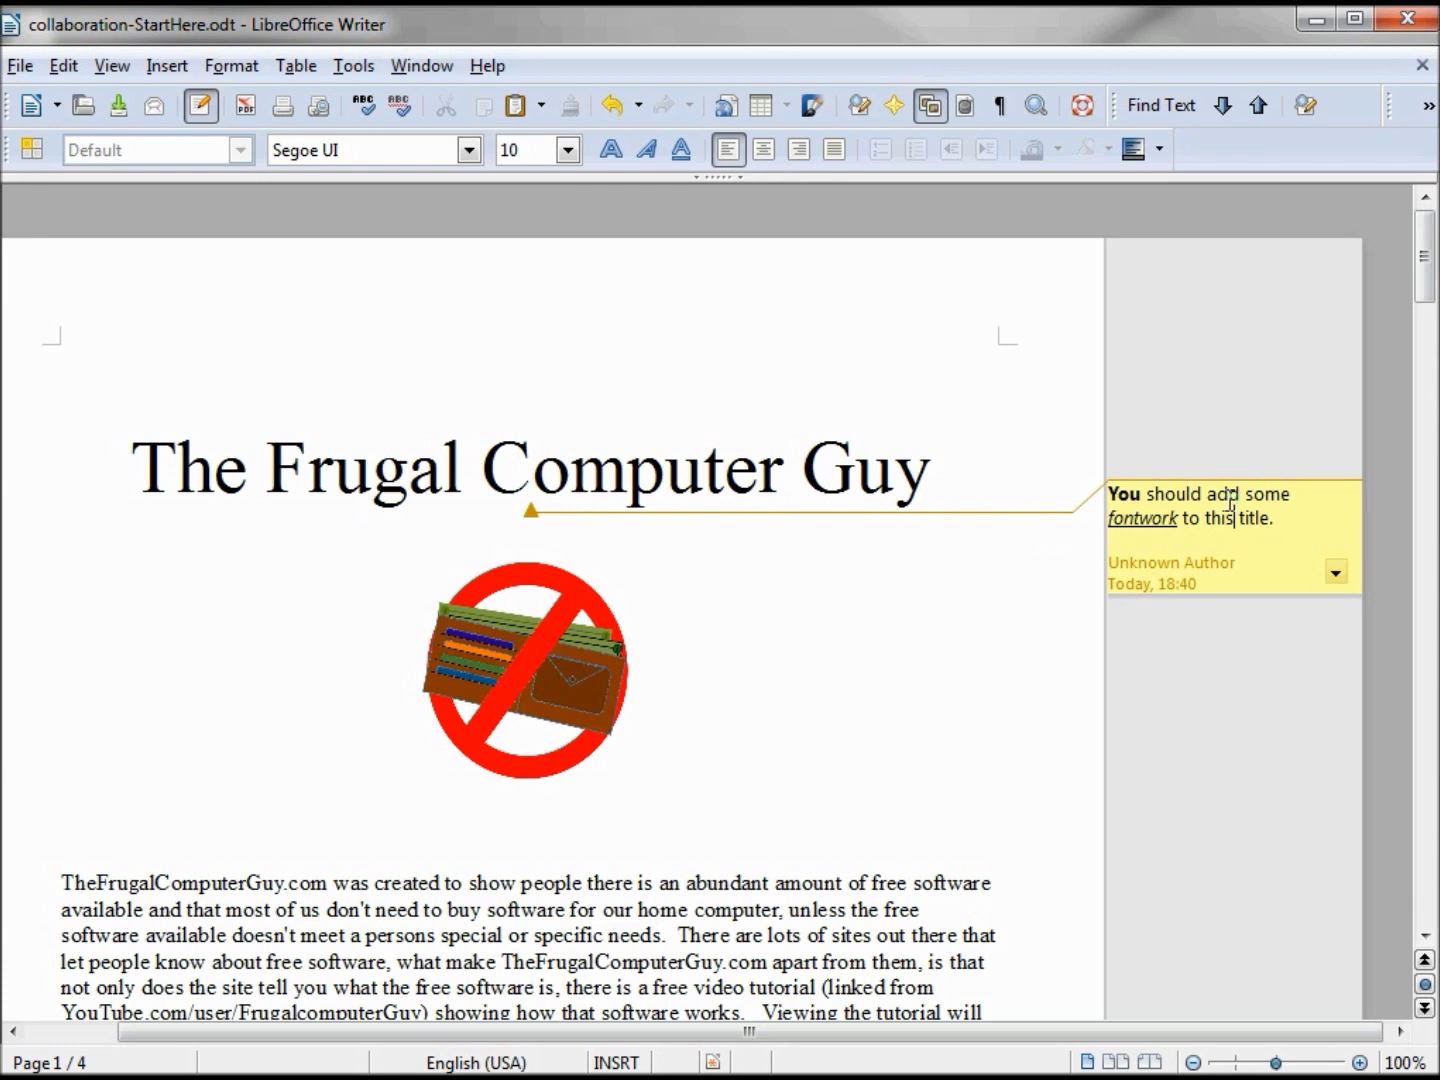
left_click_drag(1208, 493, 1262, 493)
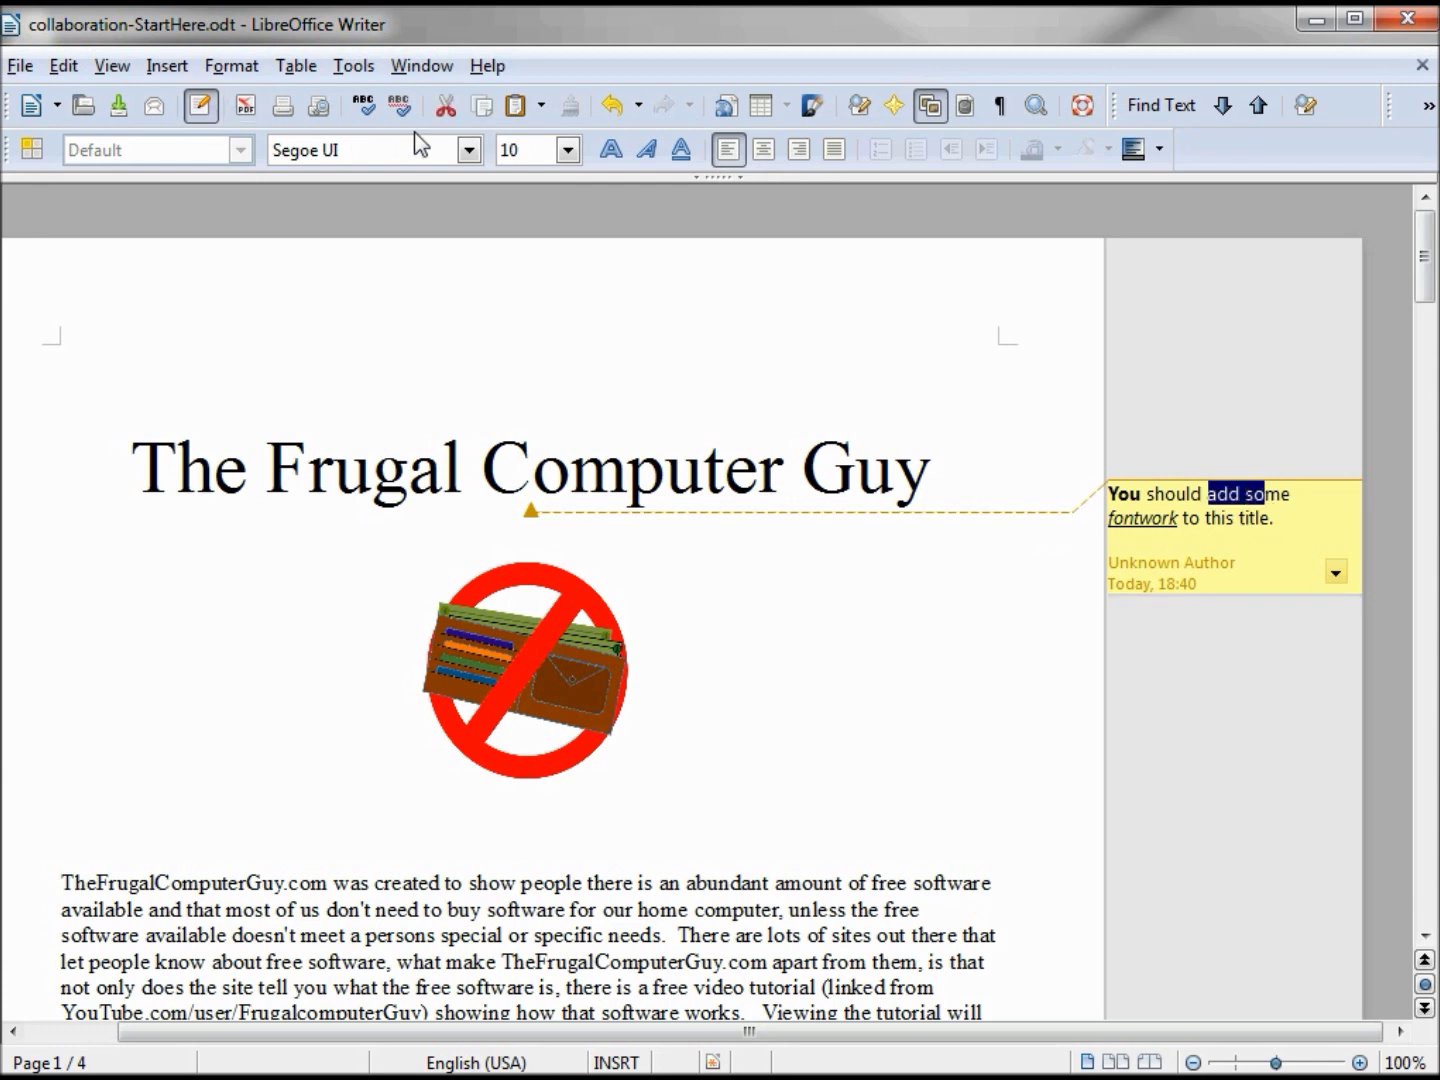
Apply the Showcard Gothic font to the selected comment text
left_click(469, 150)
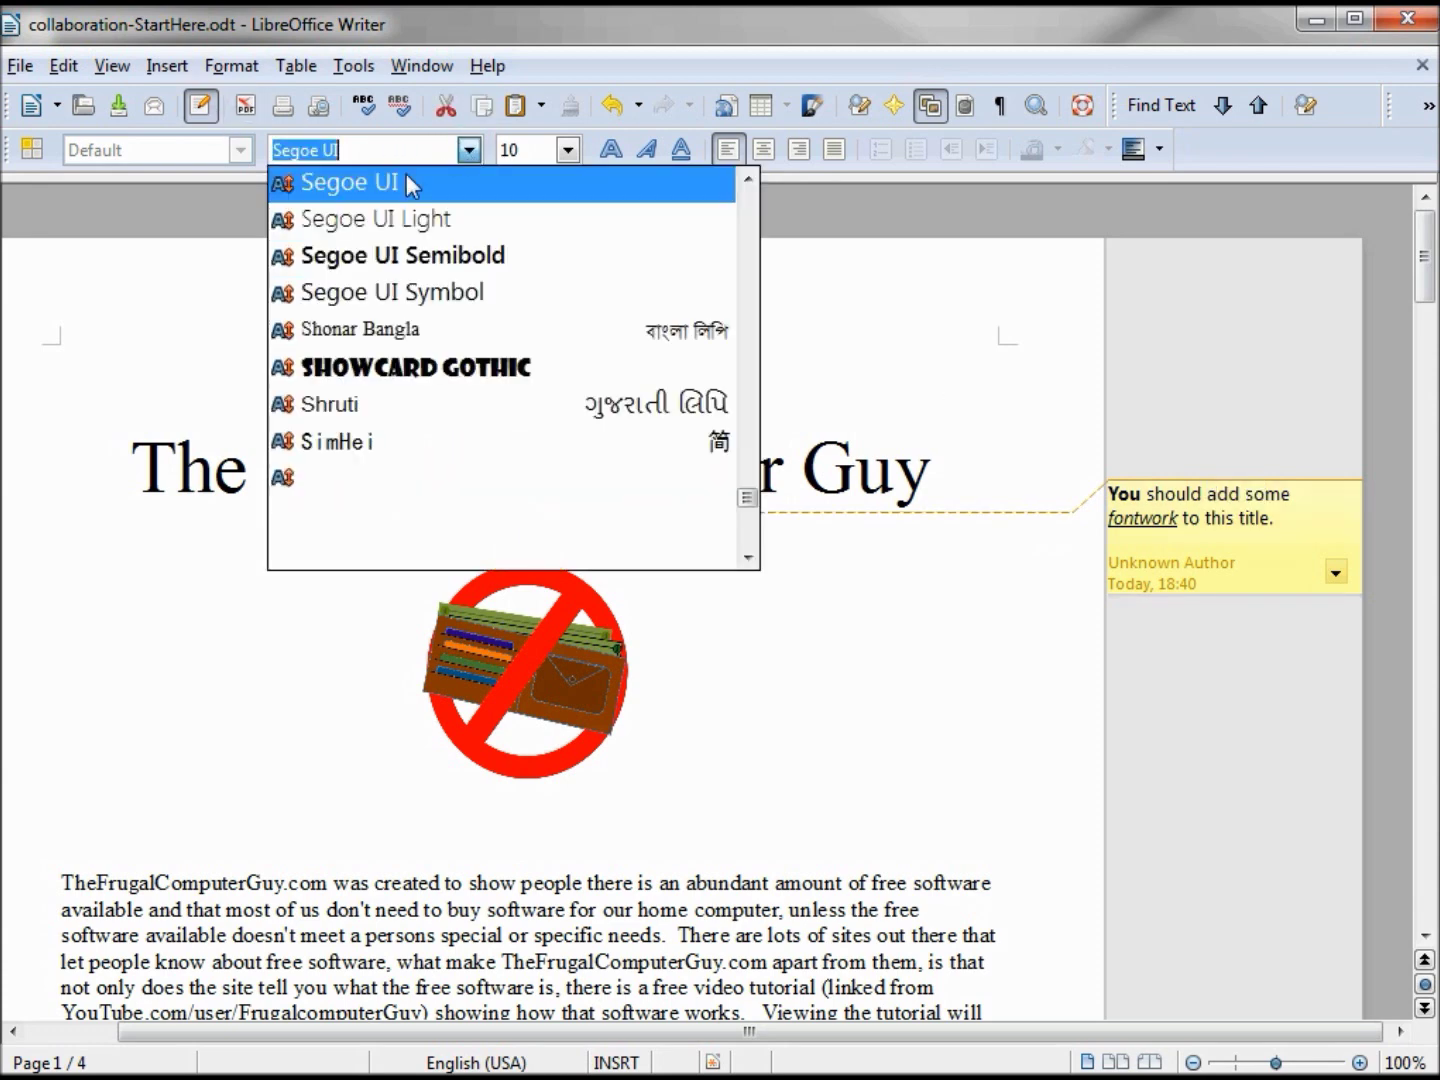
left_click(404, 380)
left_click(1138, 567)
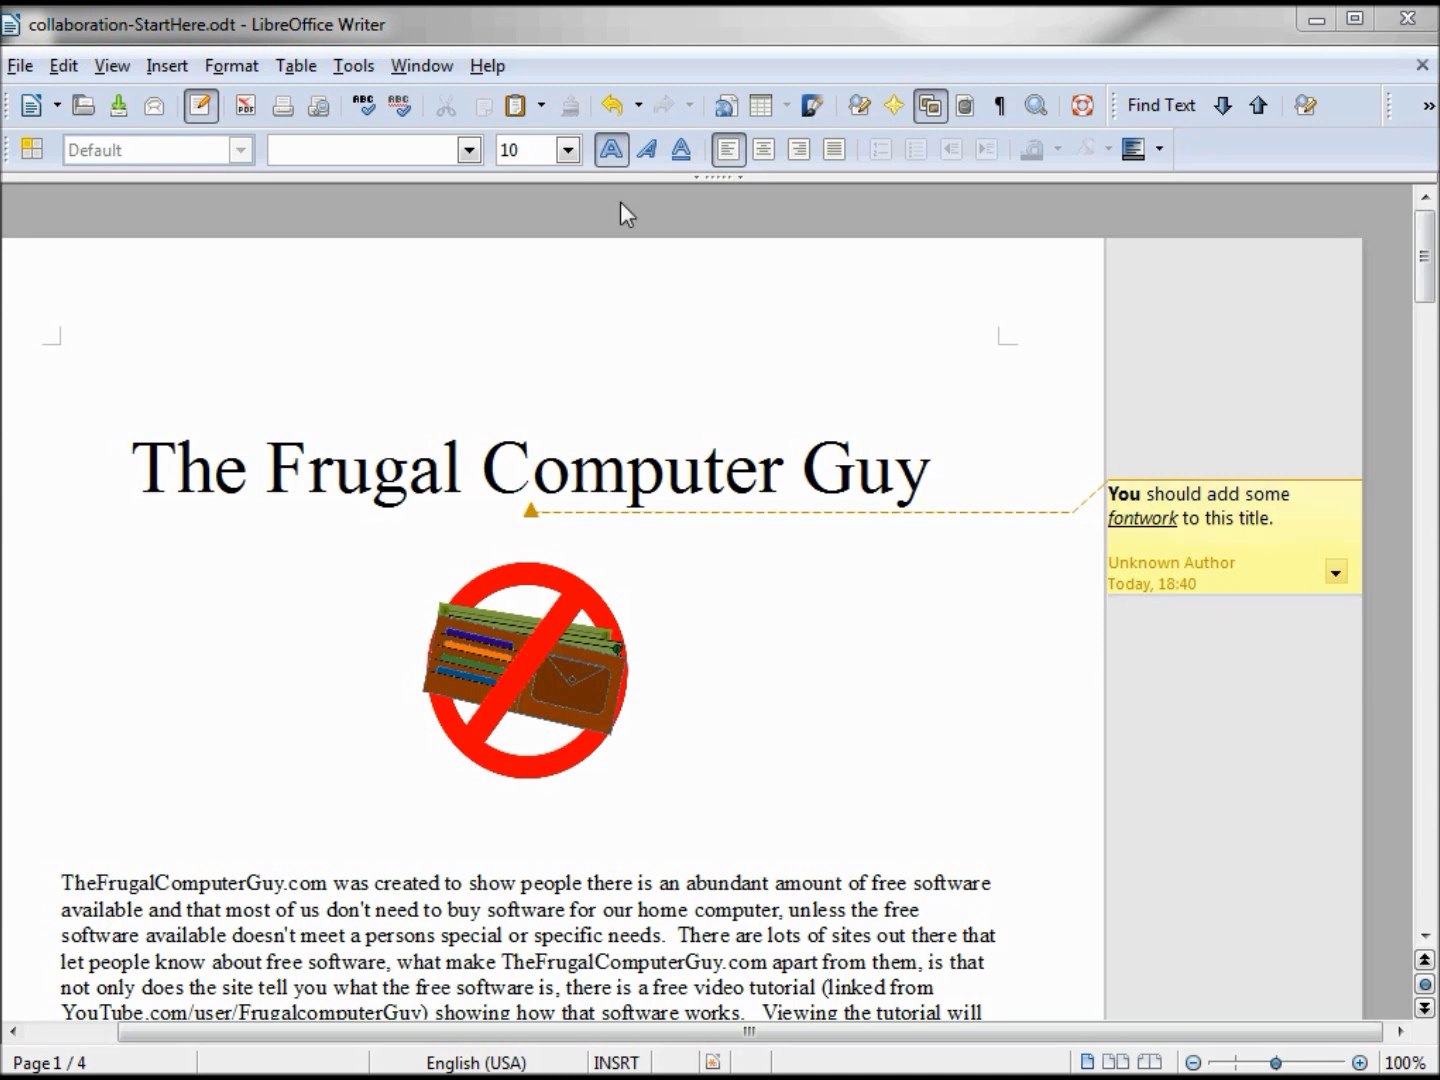
Enter the author's first name in the LibreOffice User Data options and confirm
left_click(353, 66)
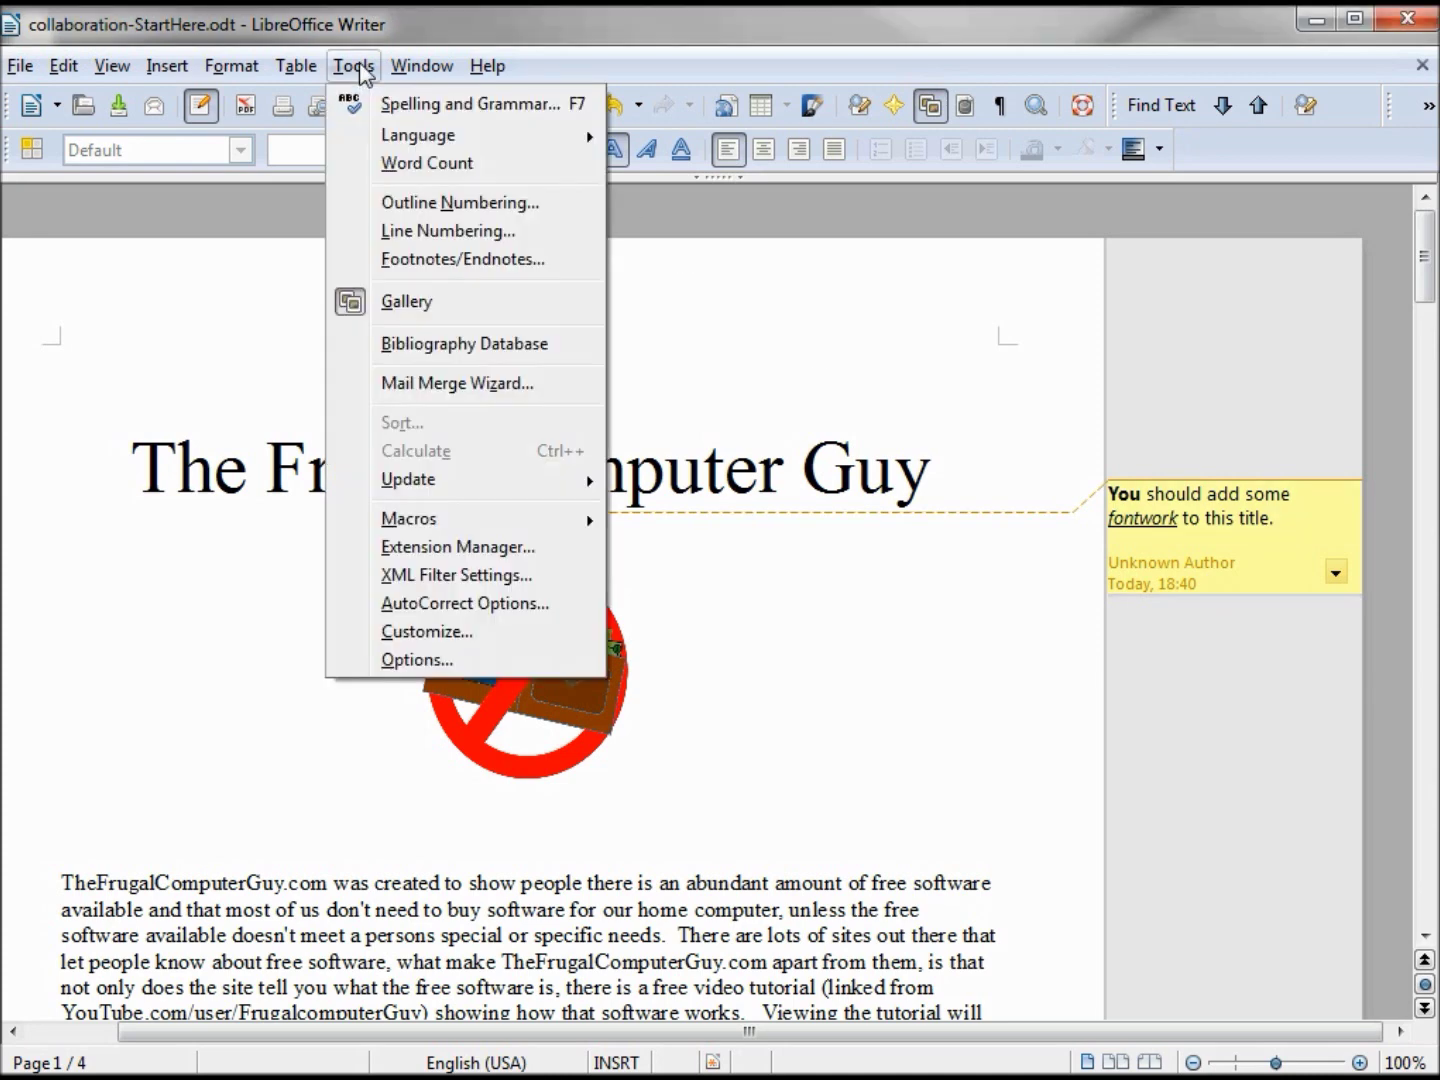
left_click(450, 660)
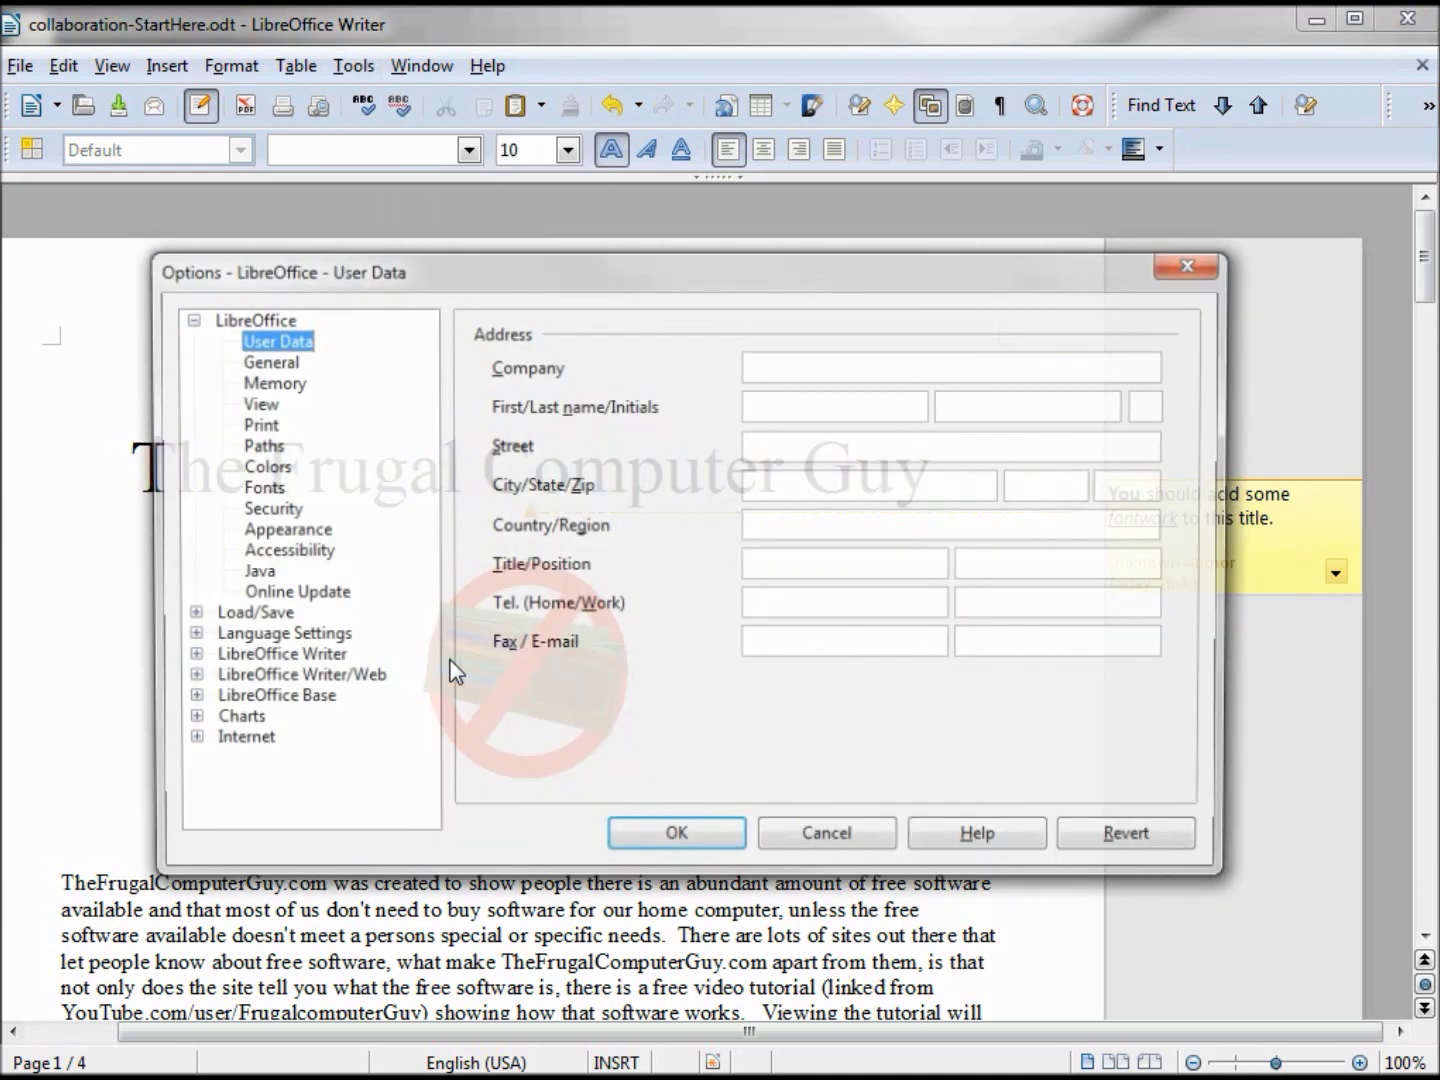
left_click(265, 320)
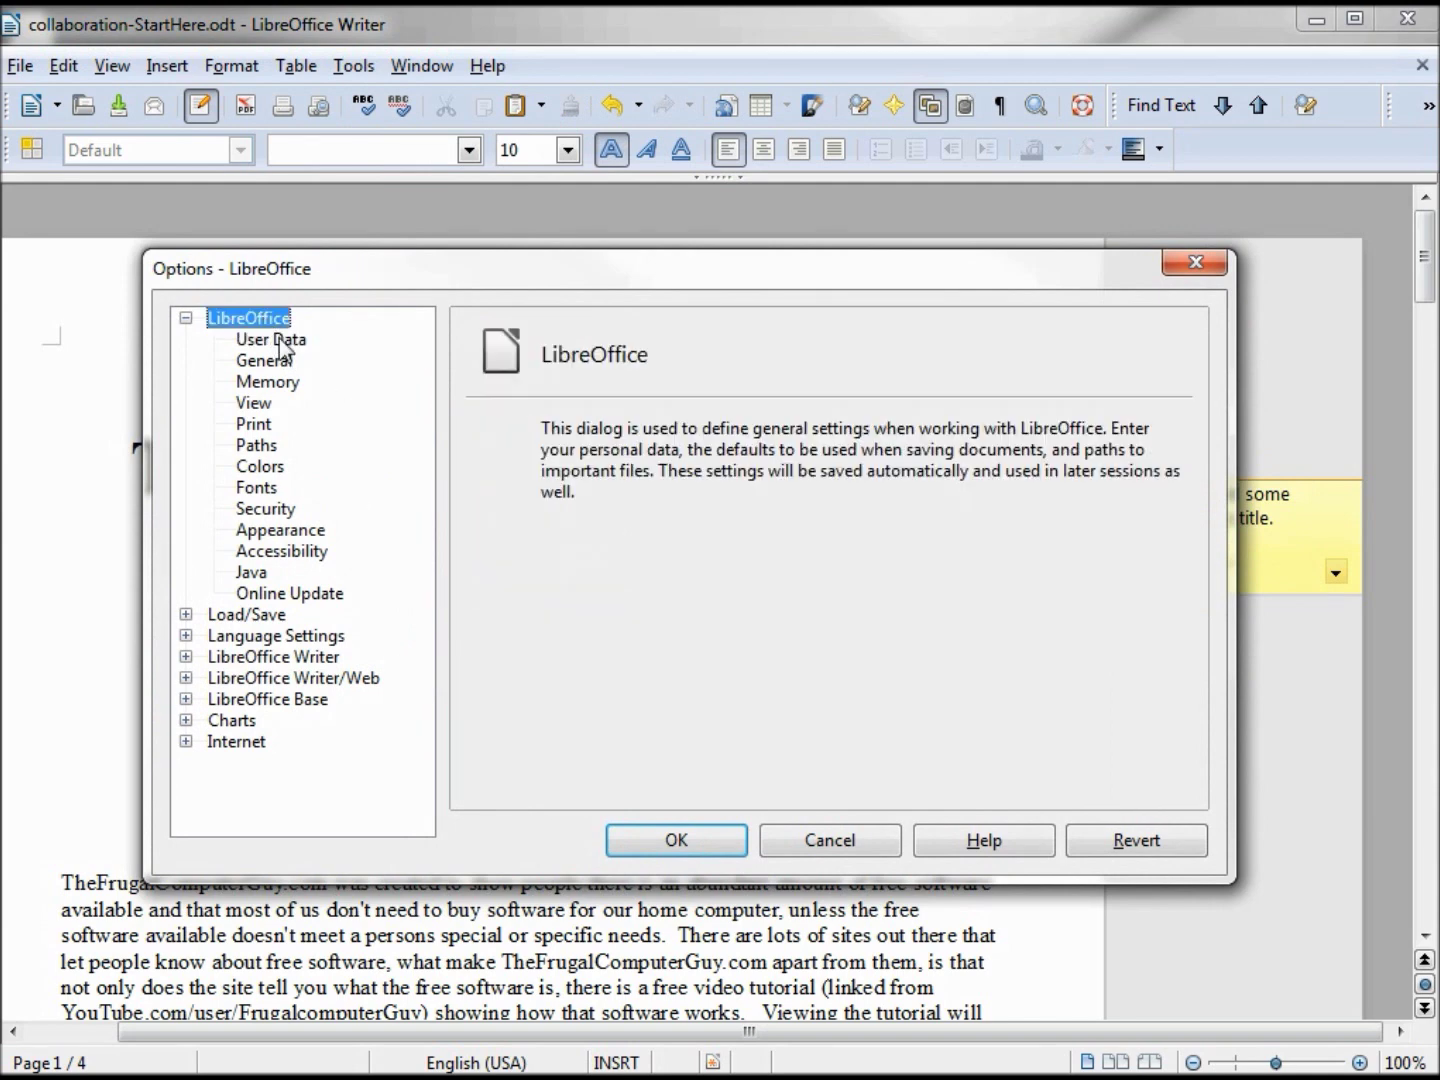
left_click(280, 342)
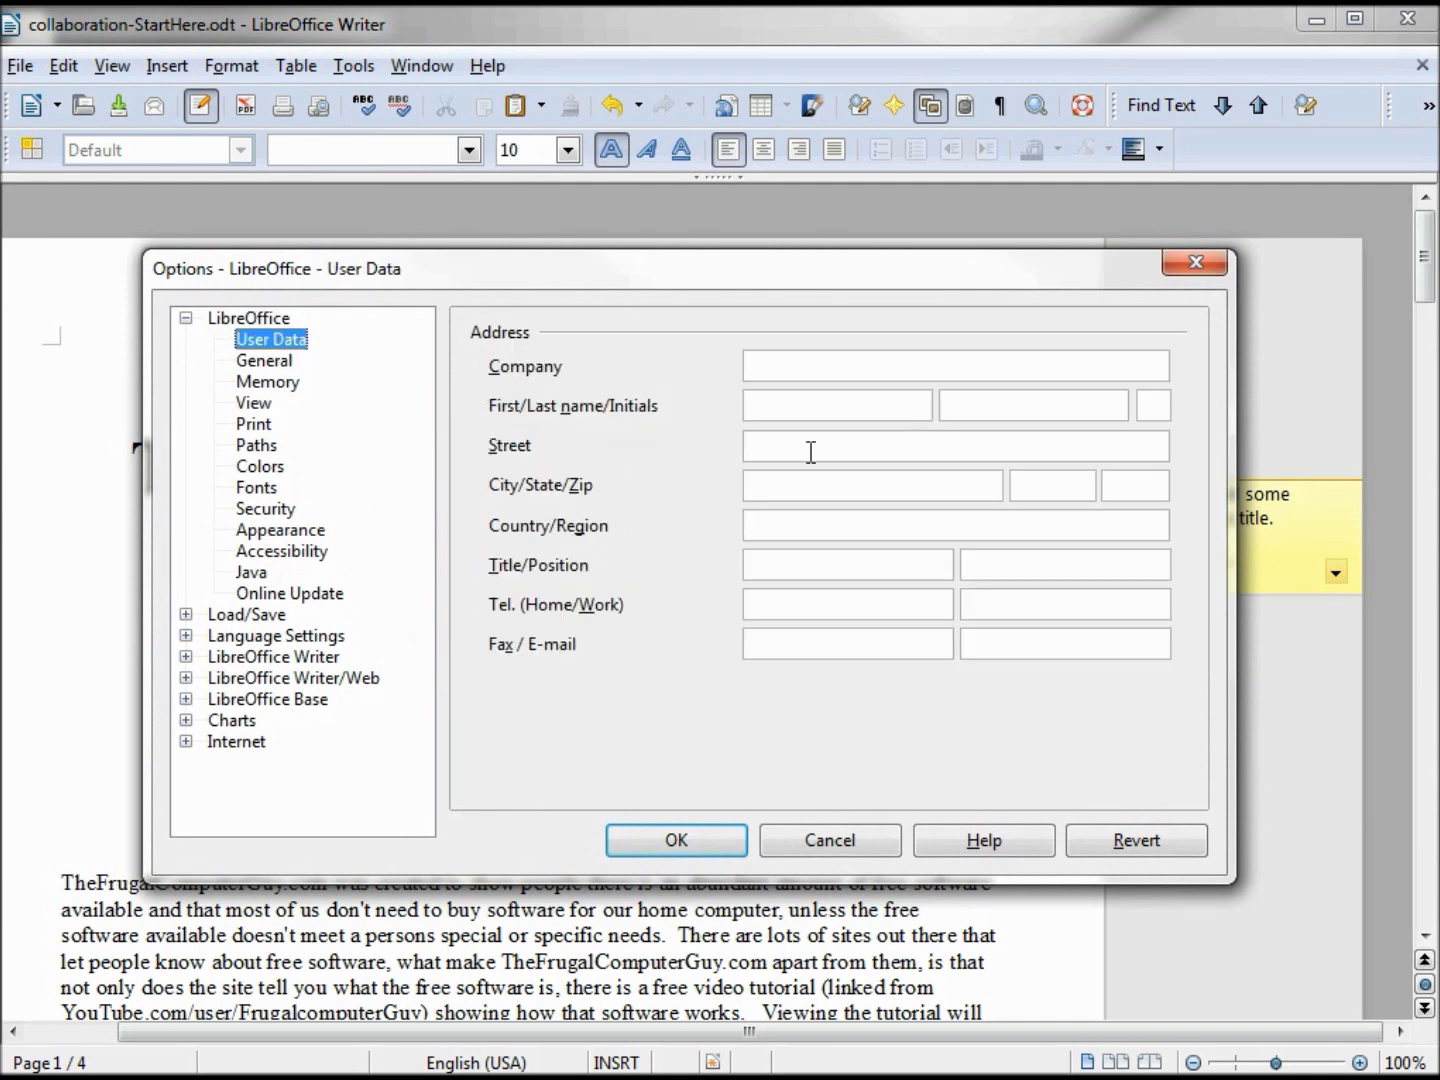
left_click(795, 413)
type("Jack")
left_click(676, 845)
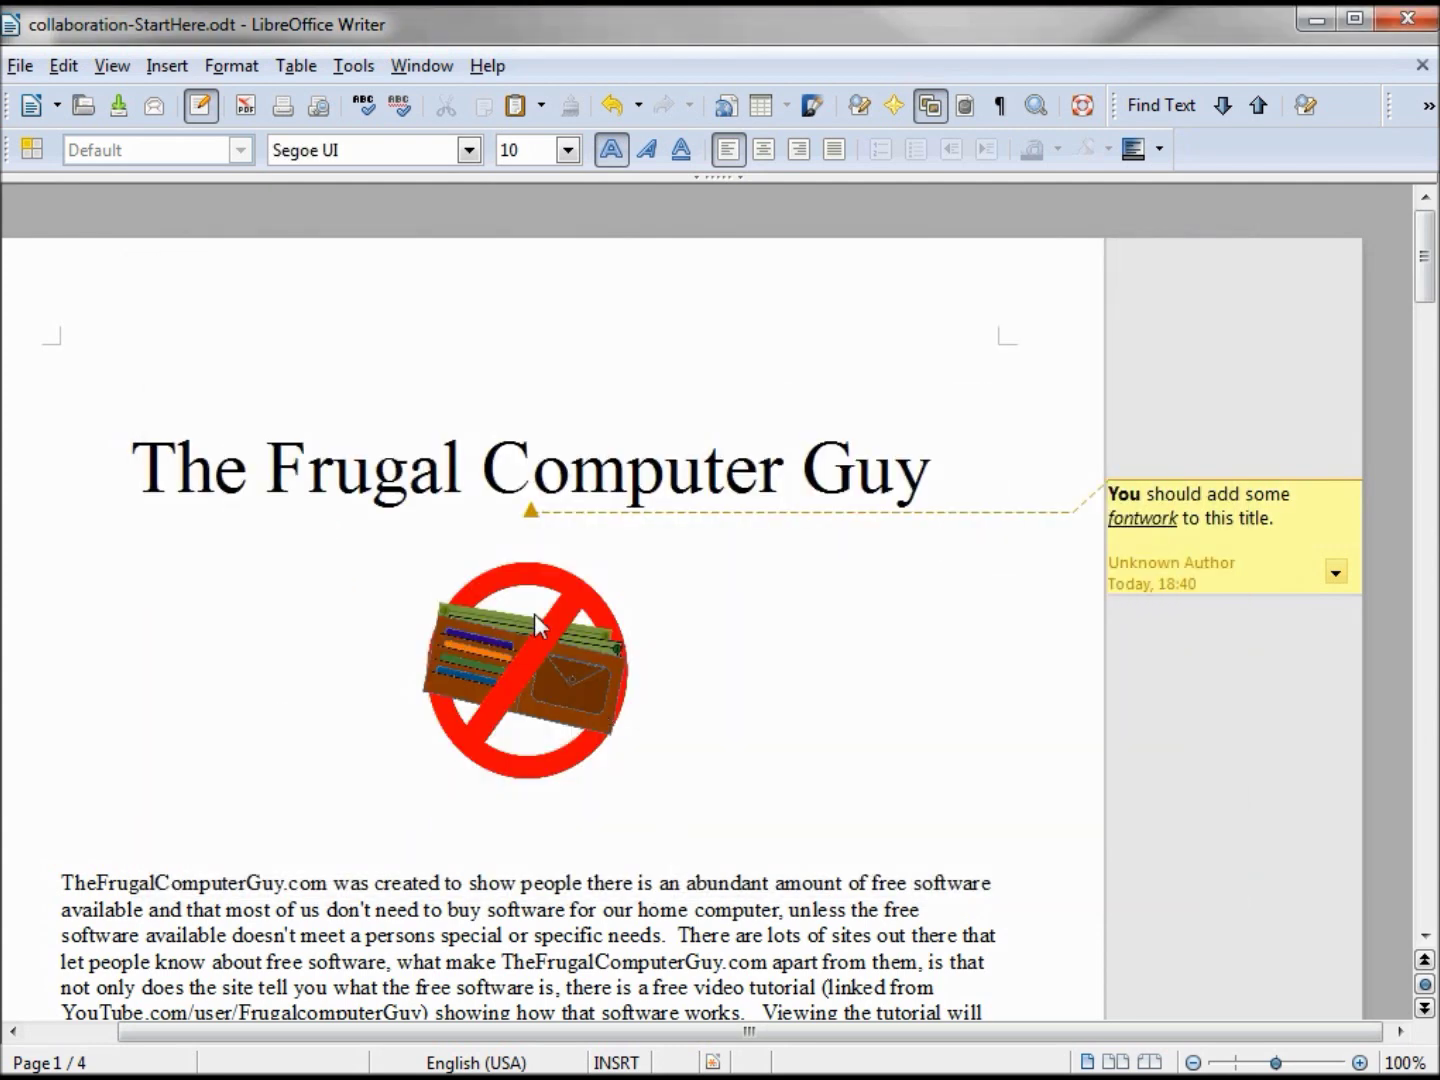
Add a title comment reading 'I think using Fontwork for the title is a good idea.'
left_click(568, 472)
left_click(158, 70)
left_click(230, 500)
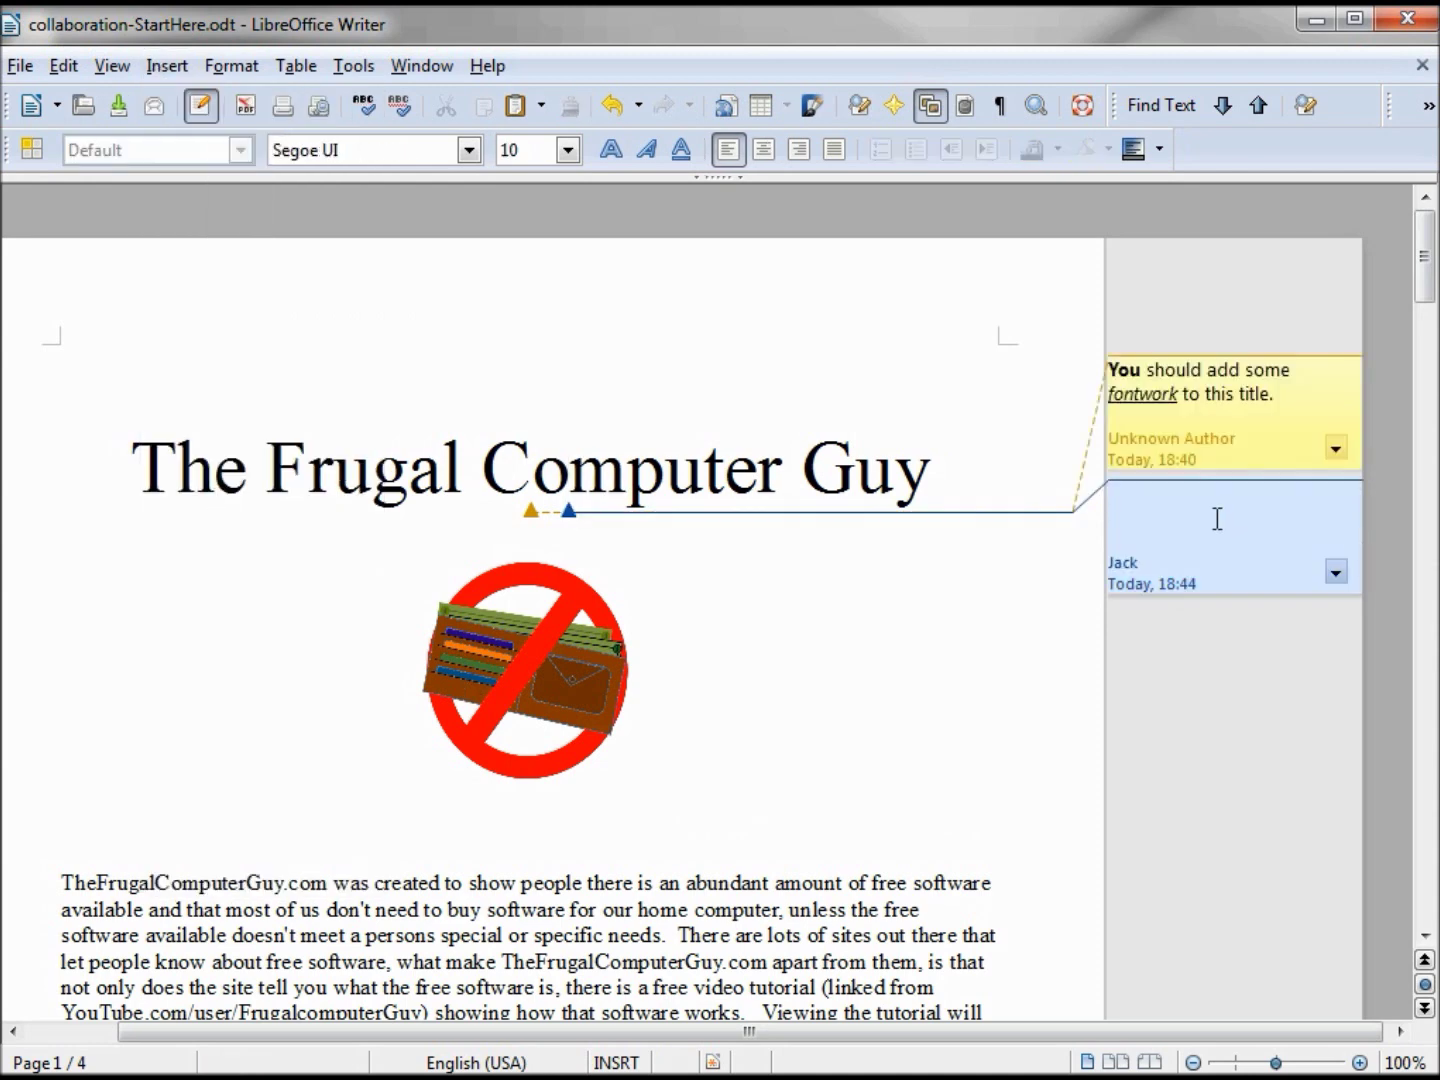
type("I think using Fontwork for the title is a good idea.")
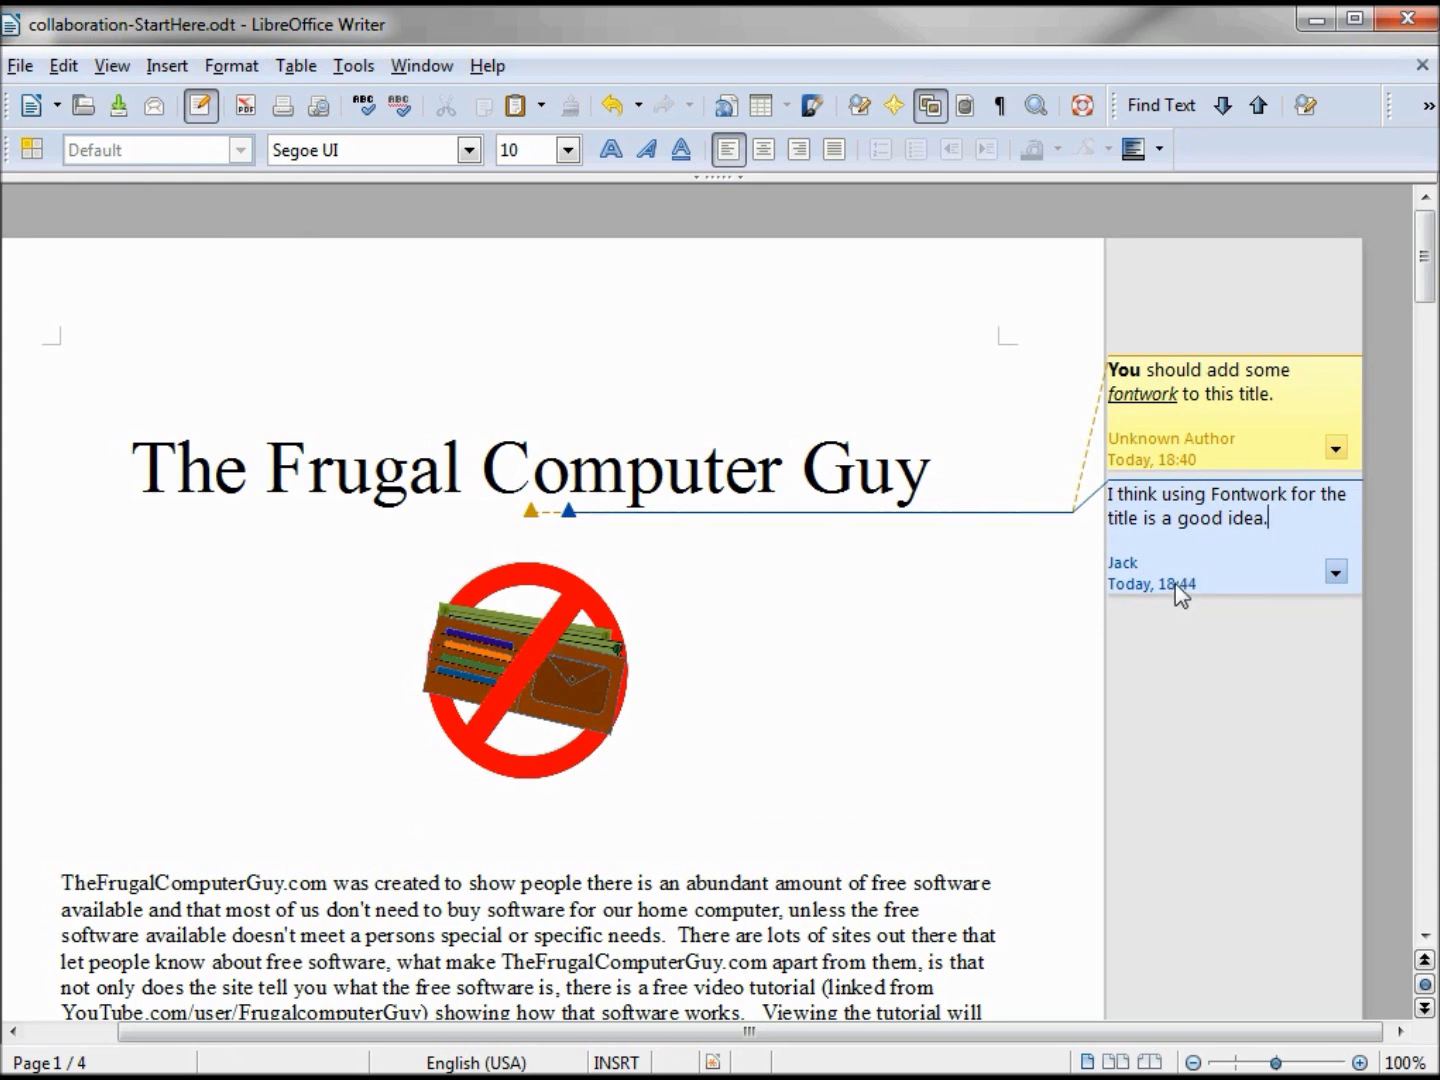
left_click(1025, 643)
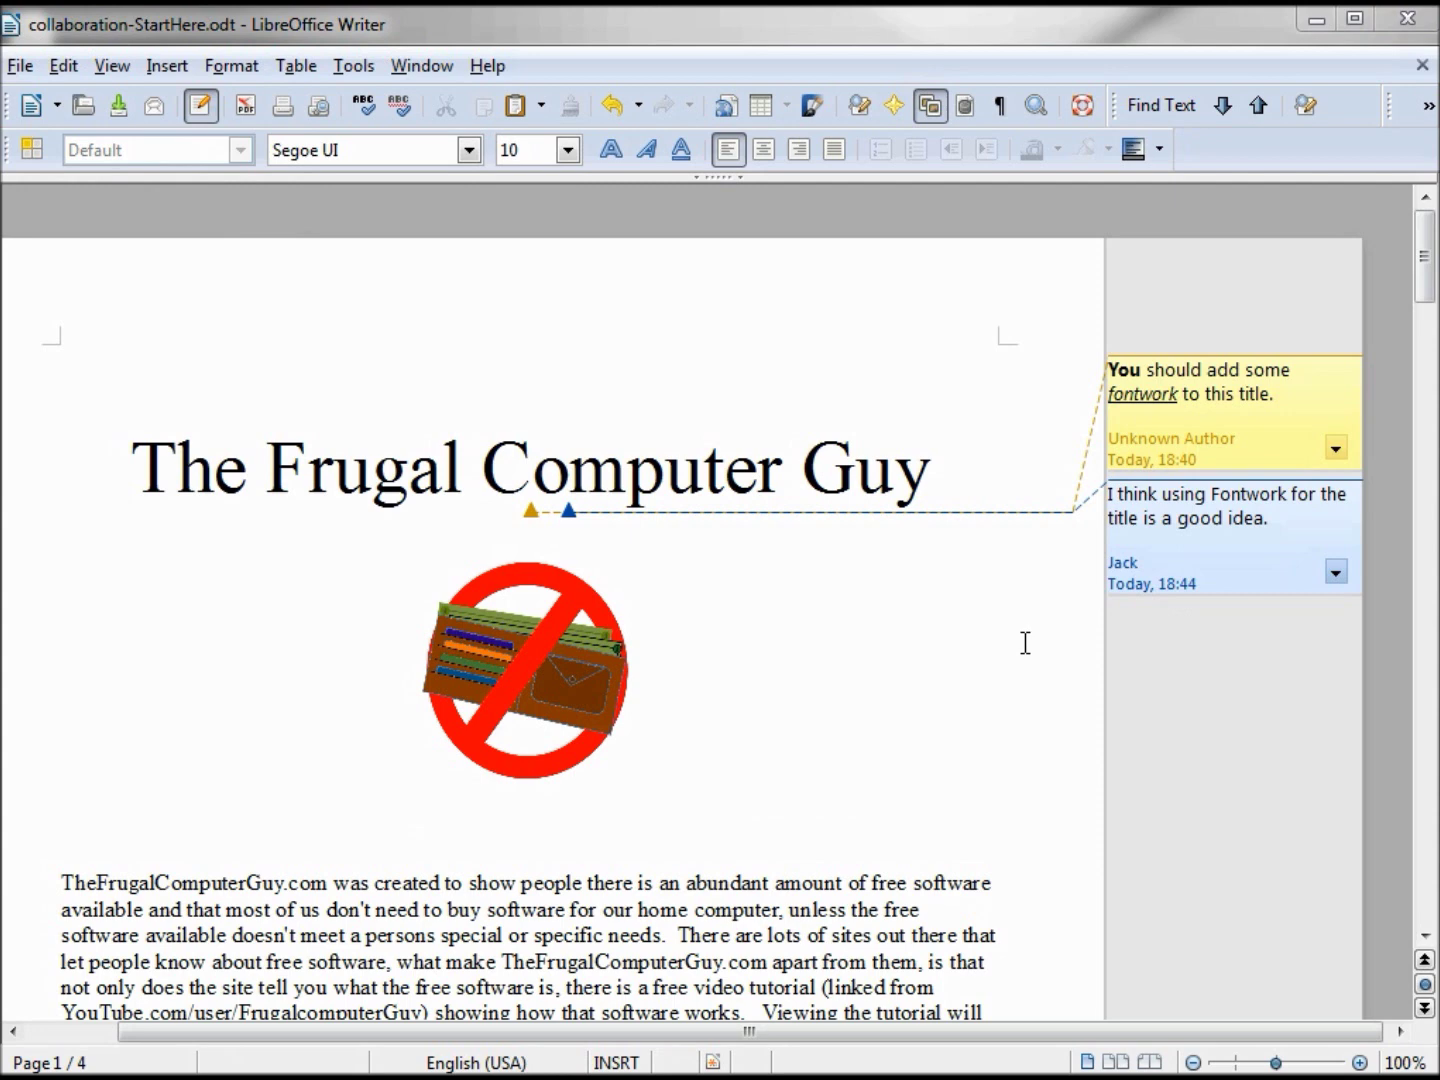
Replace the User Data first name with a second author's name
left_click(354, 66)
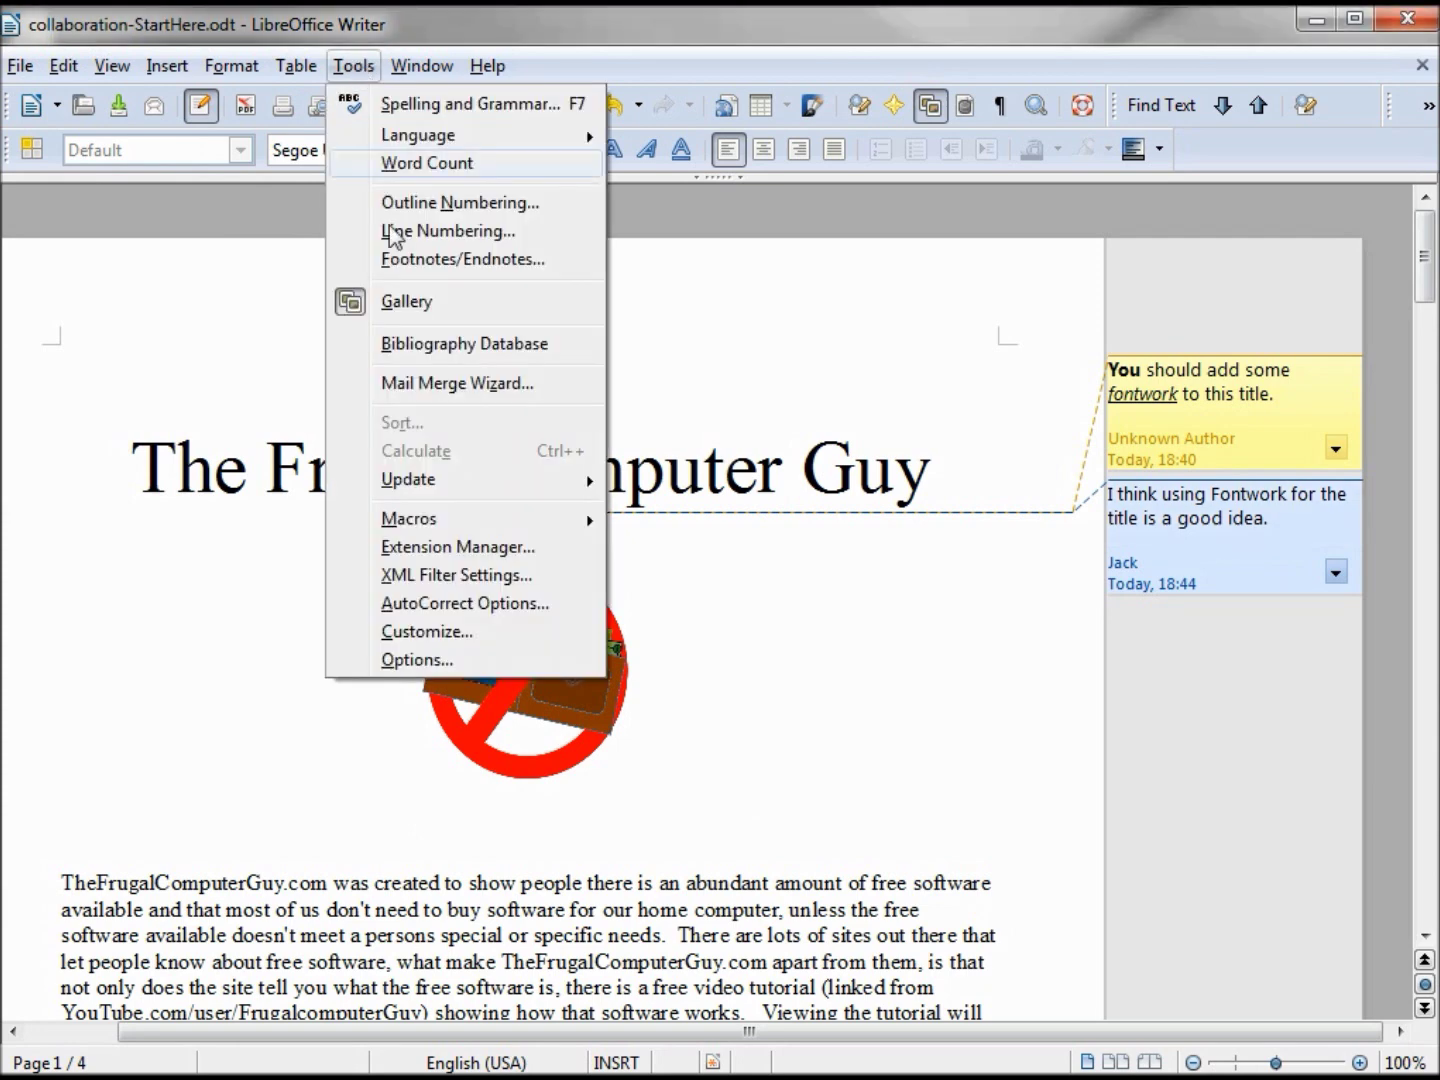
left_click(418, 660)
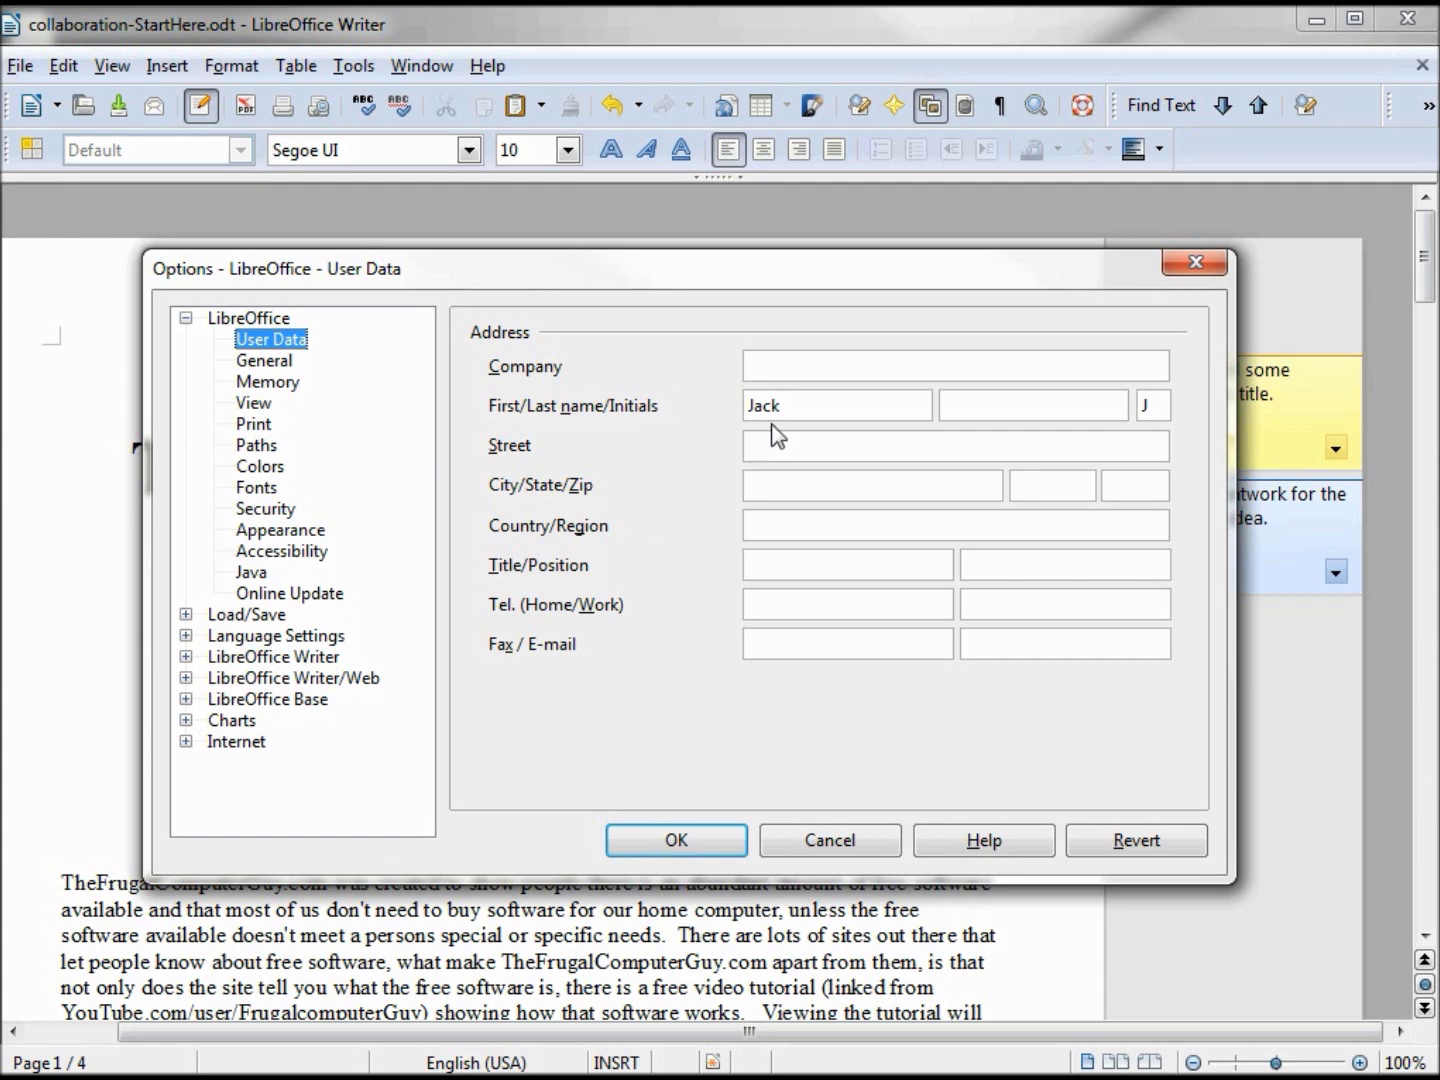
left_click_drag(787, 406, 720, 408)
type("Jenna")
left_click(655, 840)
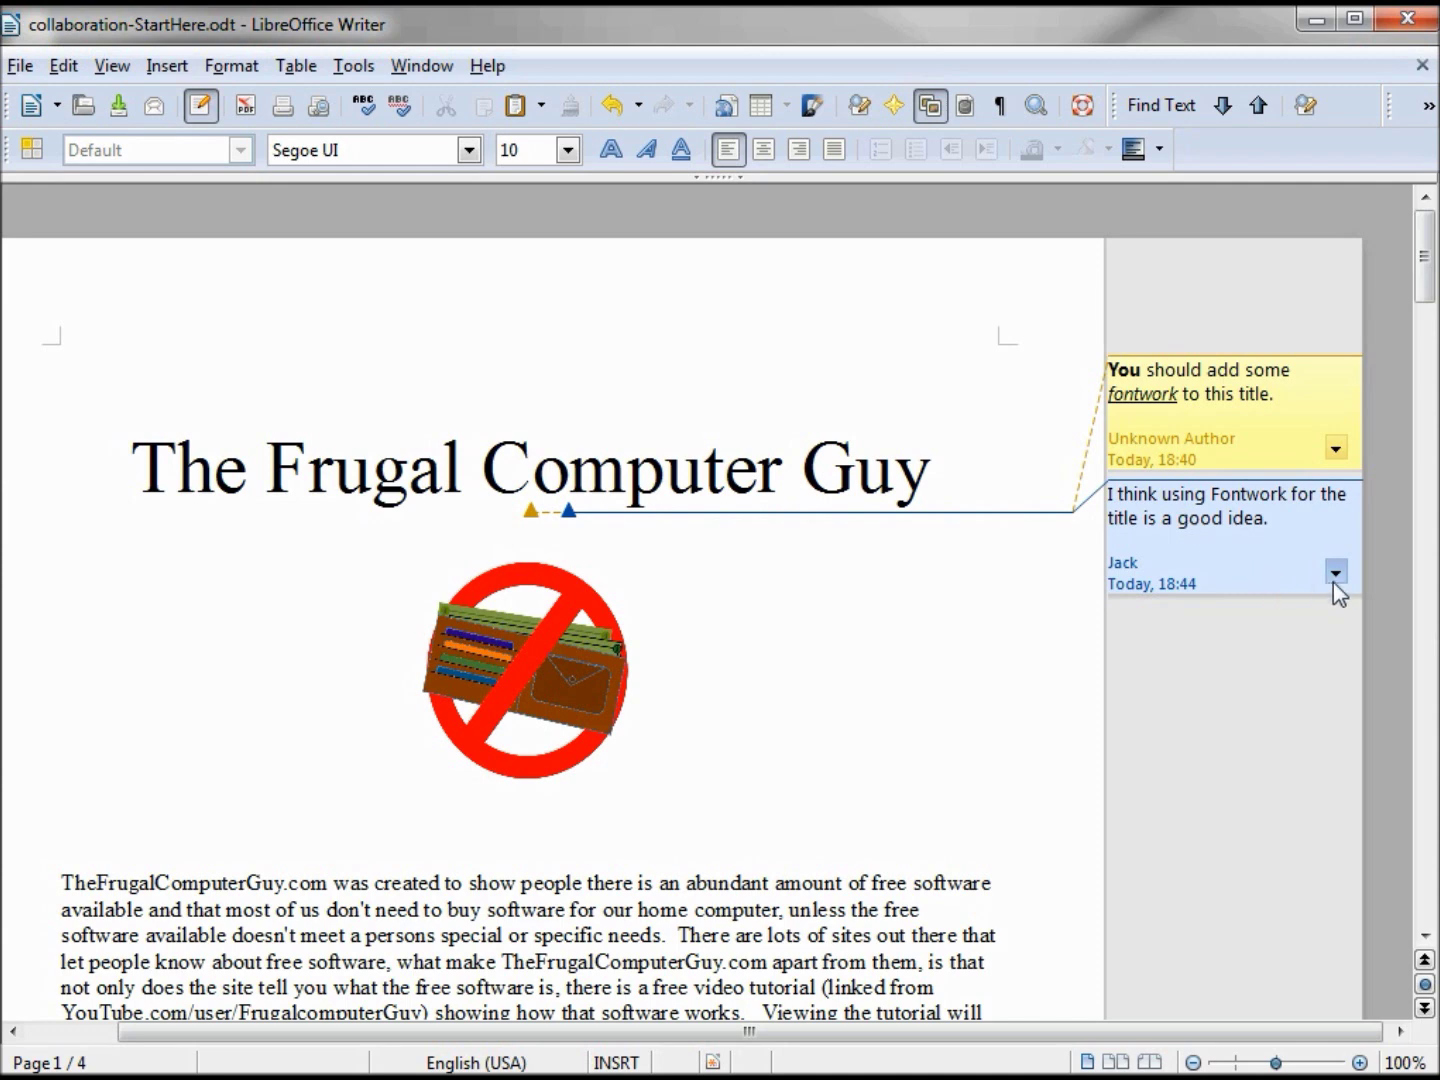
Reply to the Fontwork comment with the pasted note preferring plain text
left_click(1336, 573)
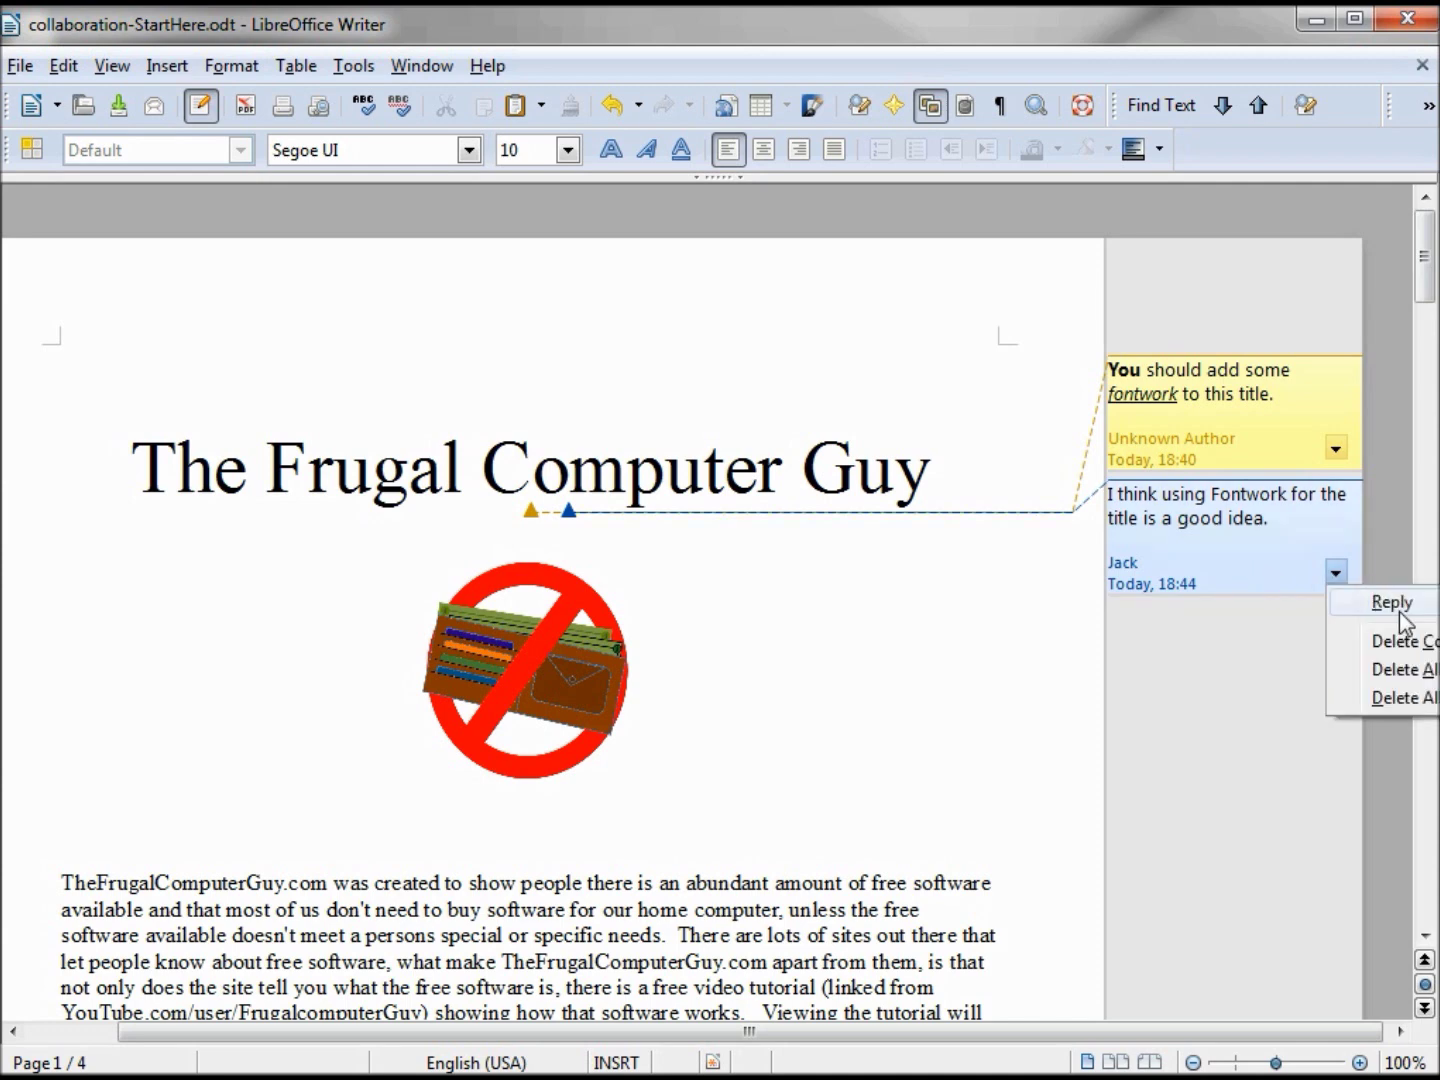
left_click(1201, 514)
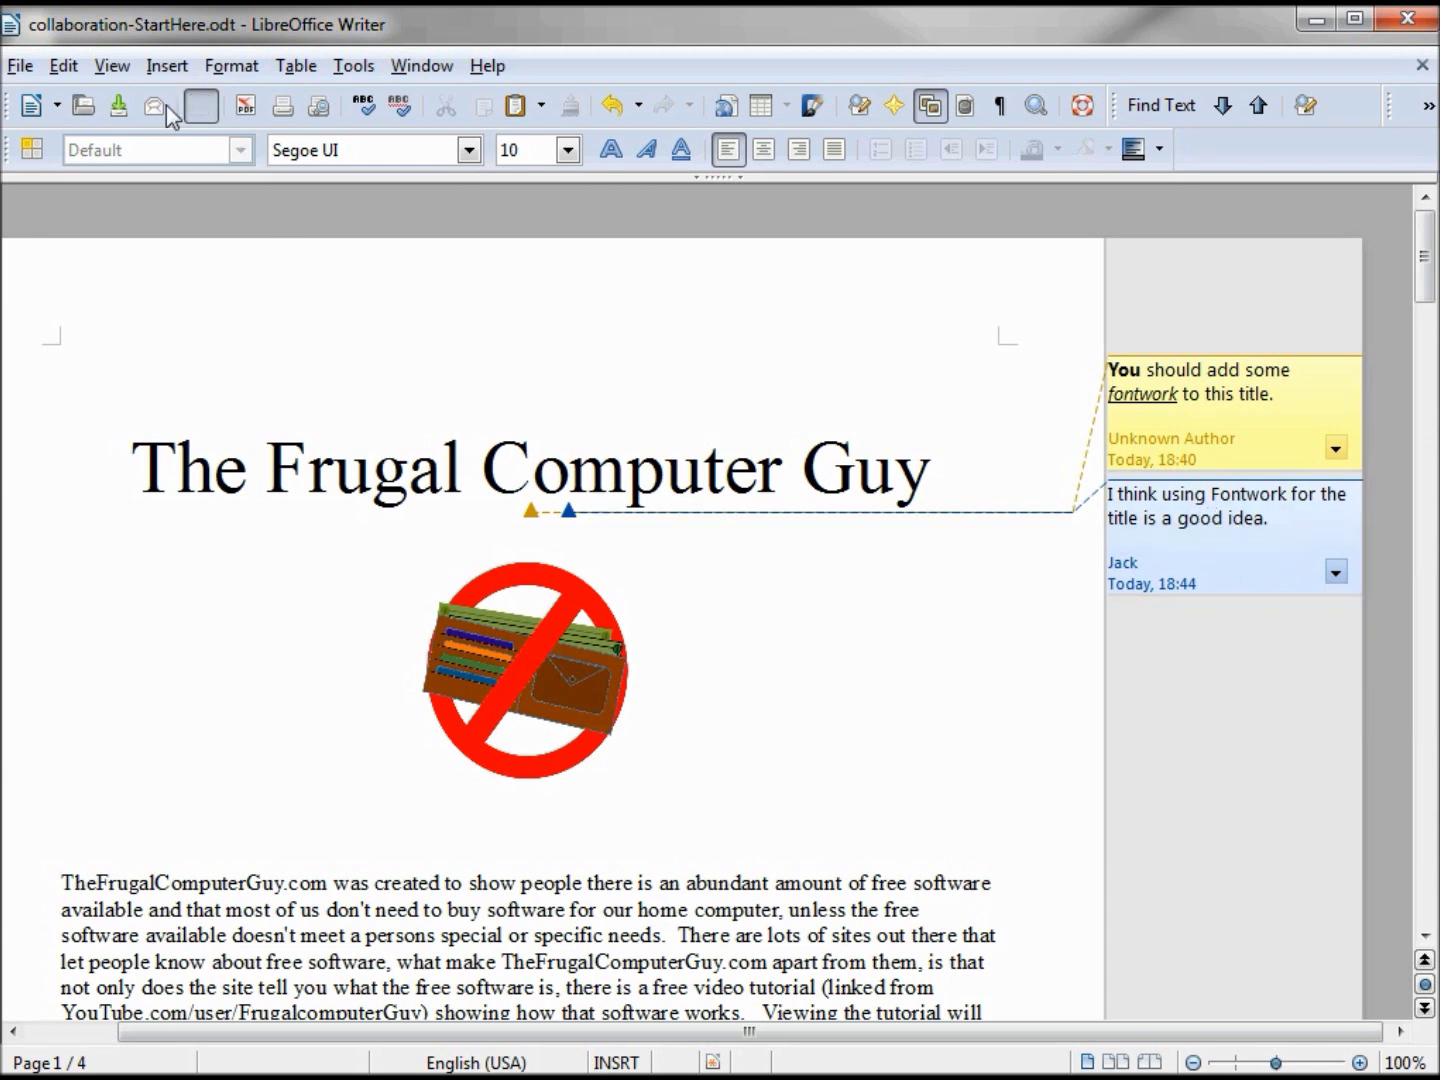
left_click(163, 66)
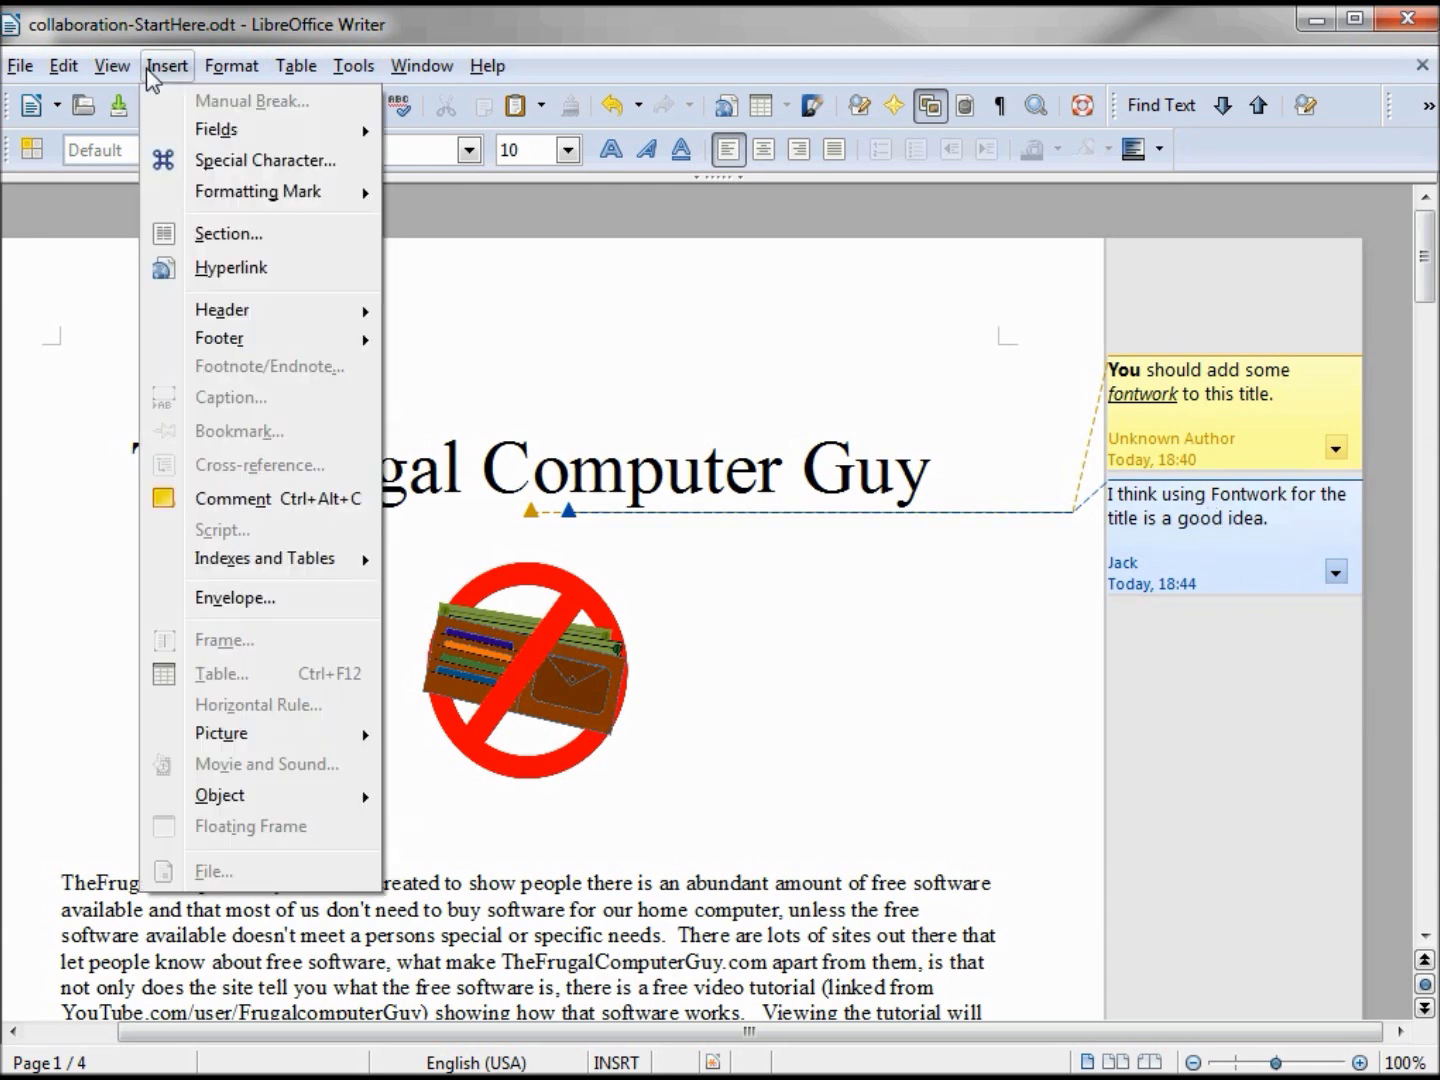
left_click(244, 499)
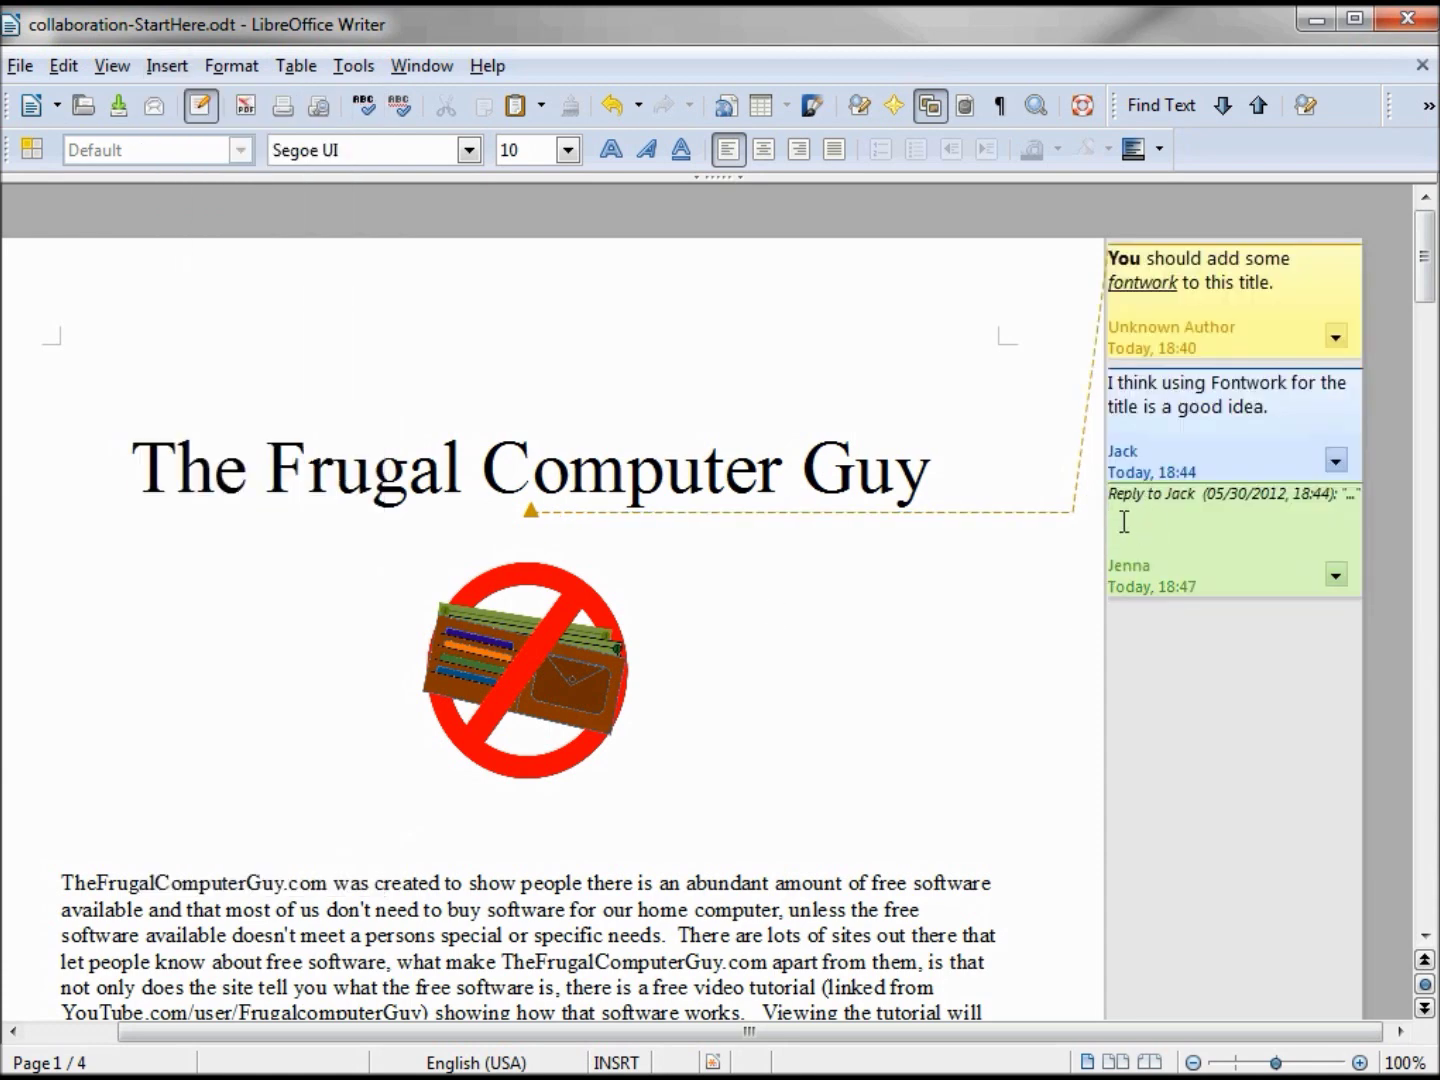
type("I prefer plain text, Fontwork.  I feel it would be too distracting and take away from the point we are trying to make")
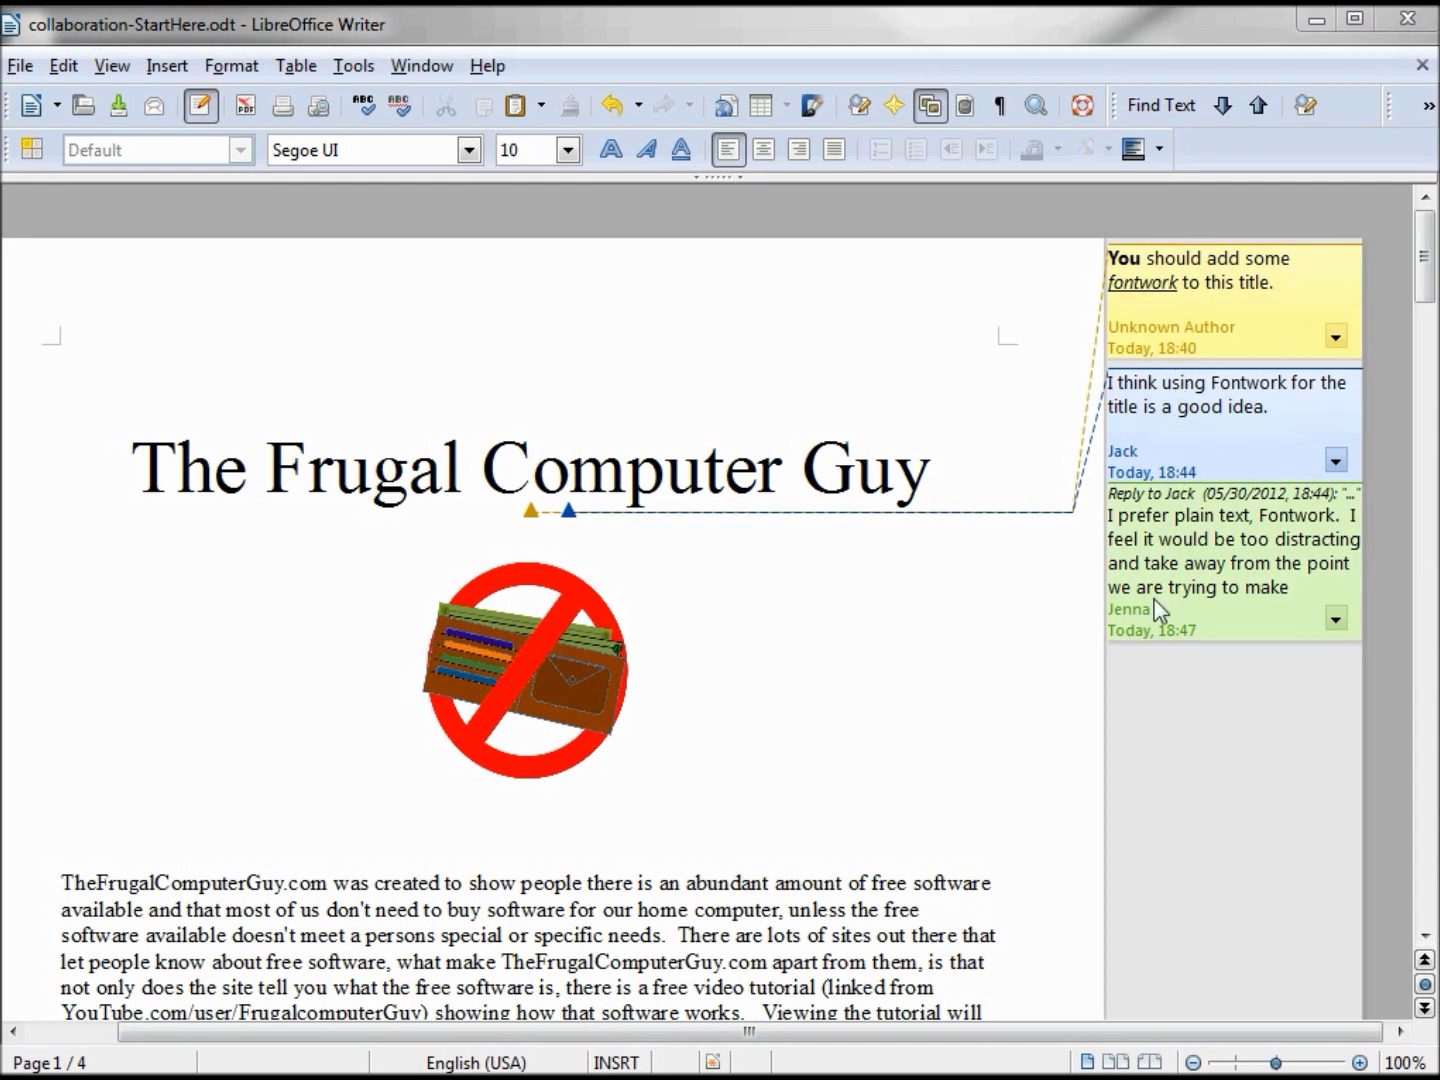
left_click(355, 68)
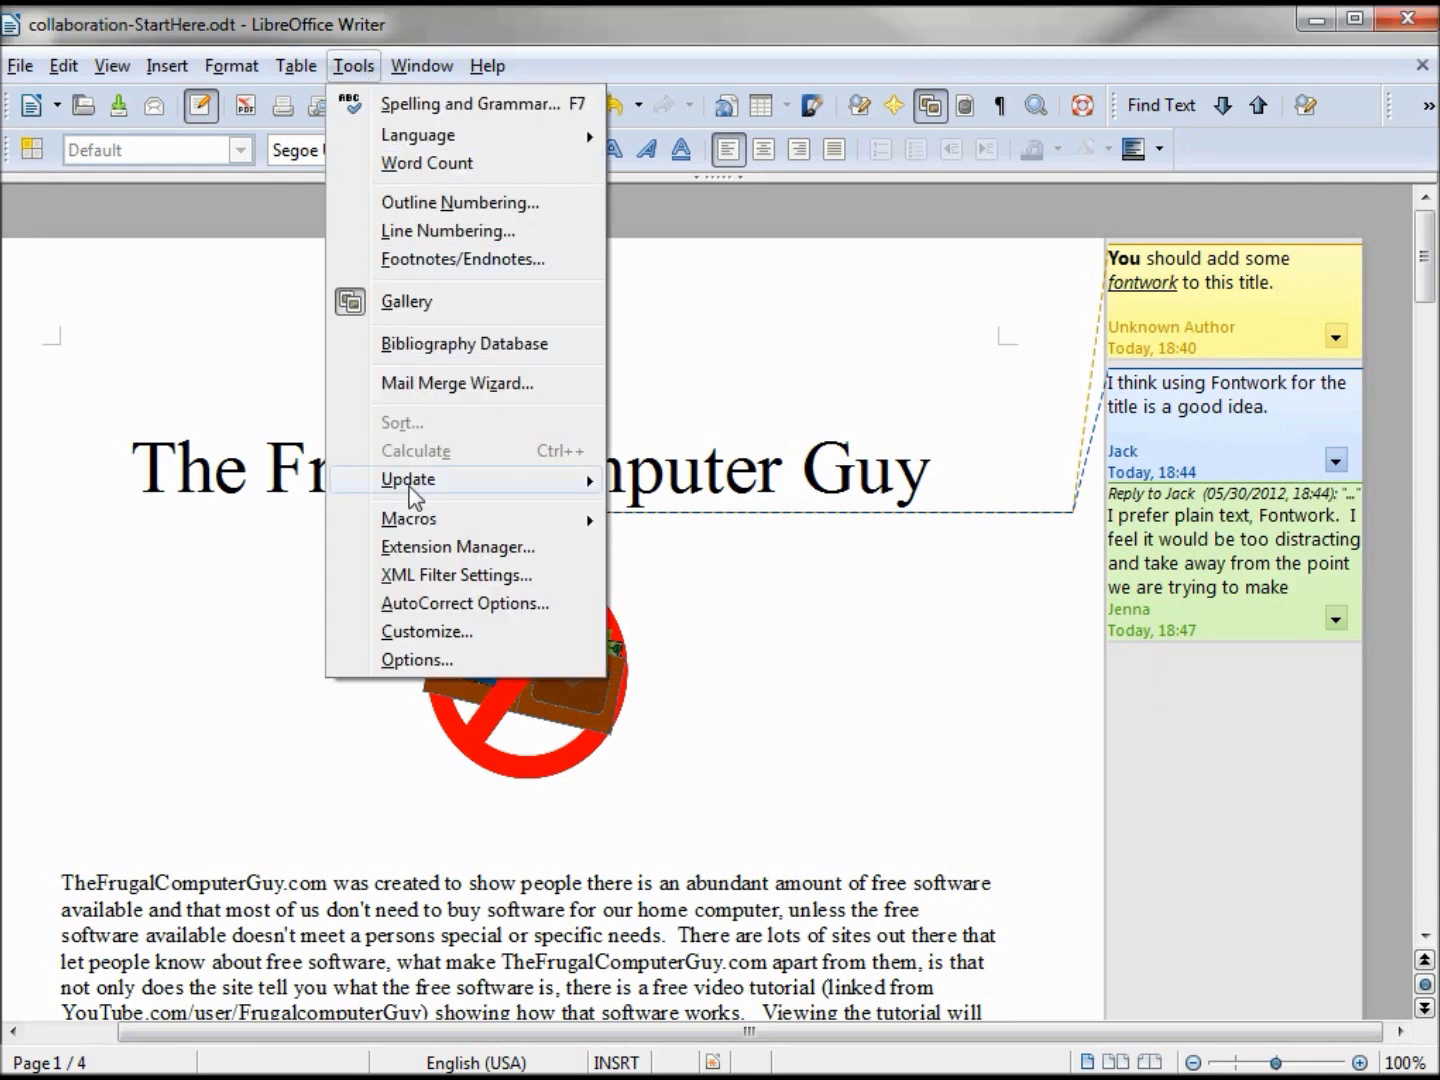
Restore the first author's name in User Data, then place the cursor after 'Frugal'
left_click(440, 657)
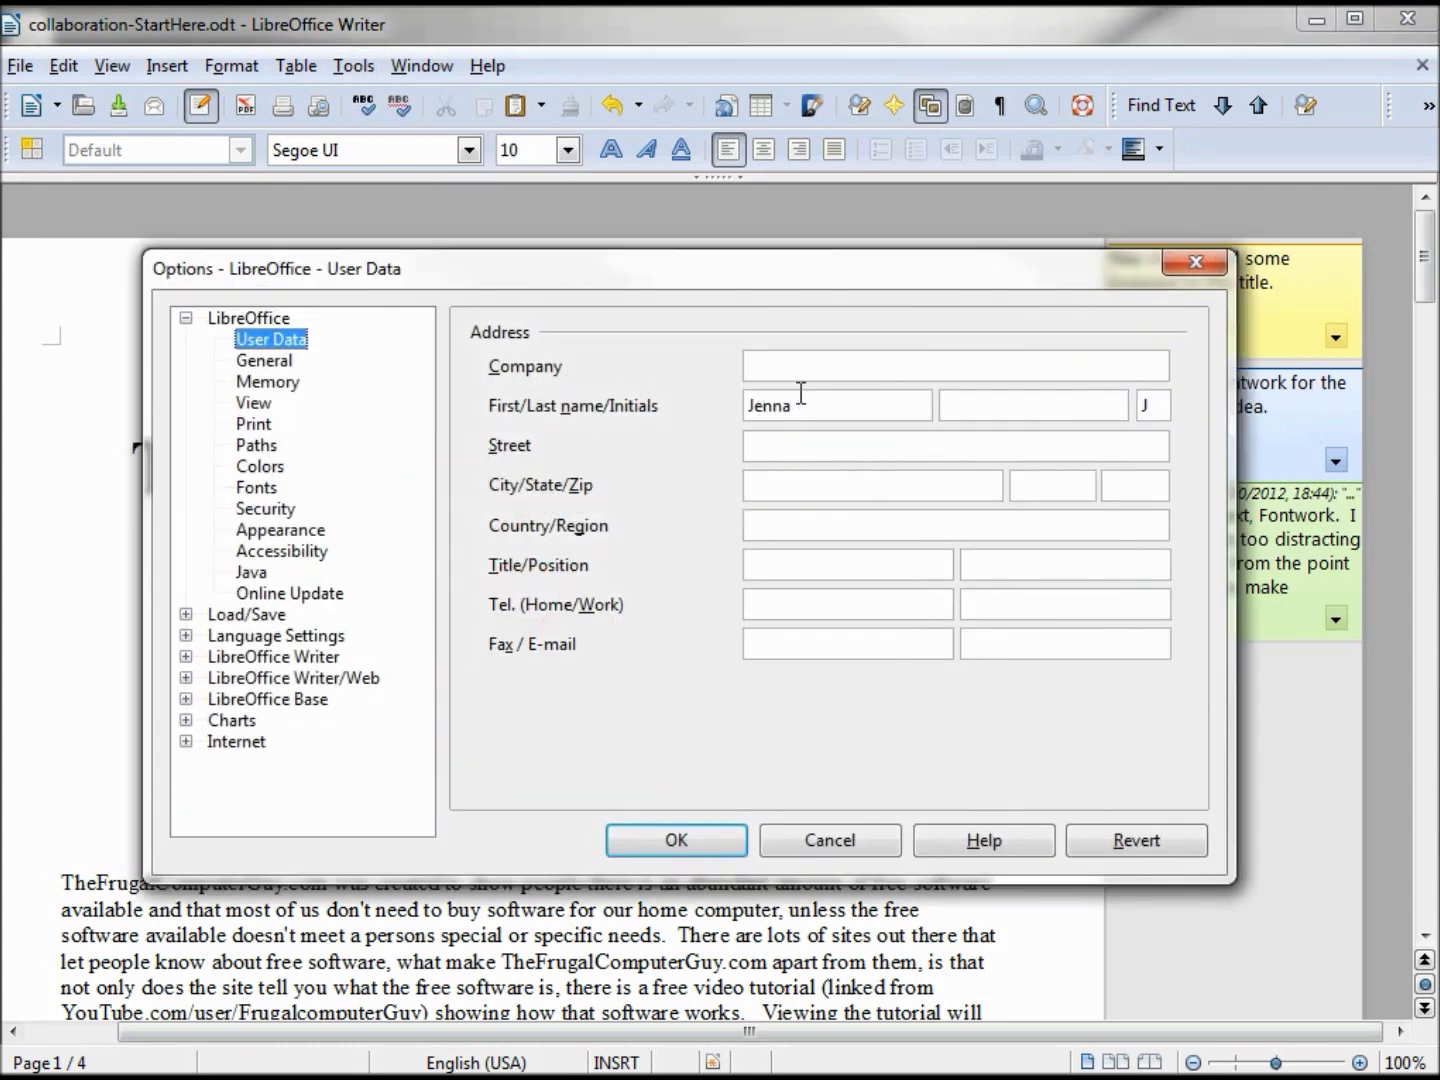
double_click(786, 405)
type("Jack")
left_click(692, 839)
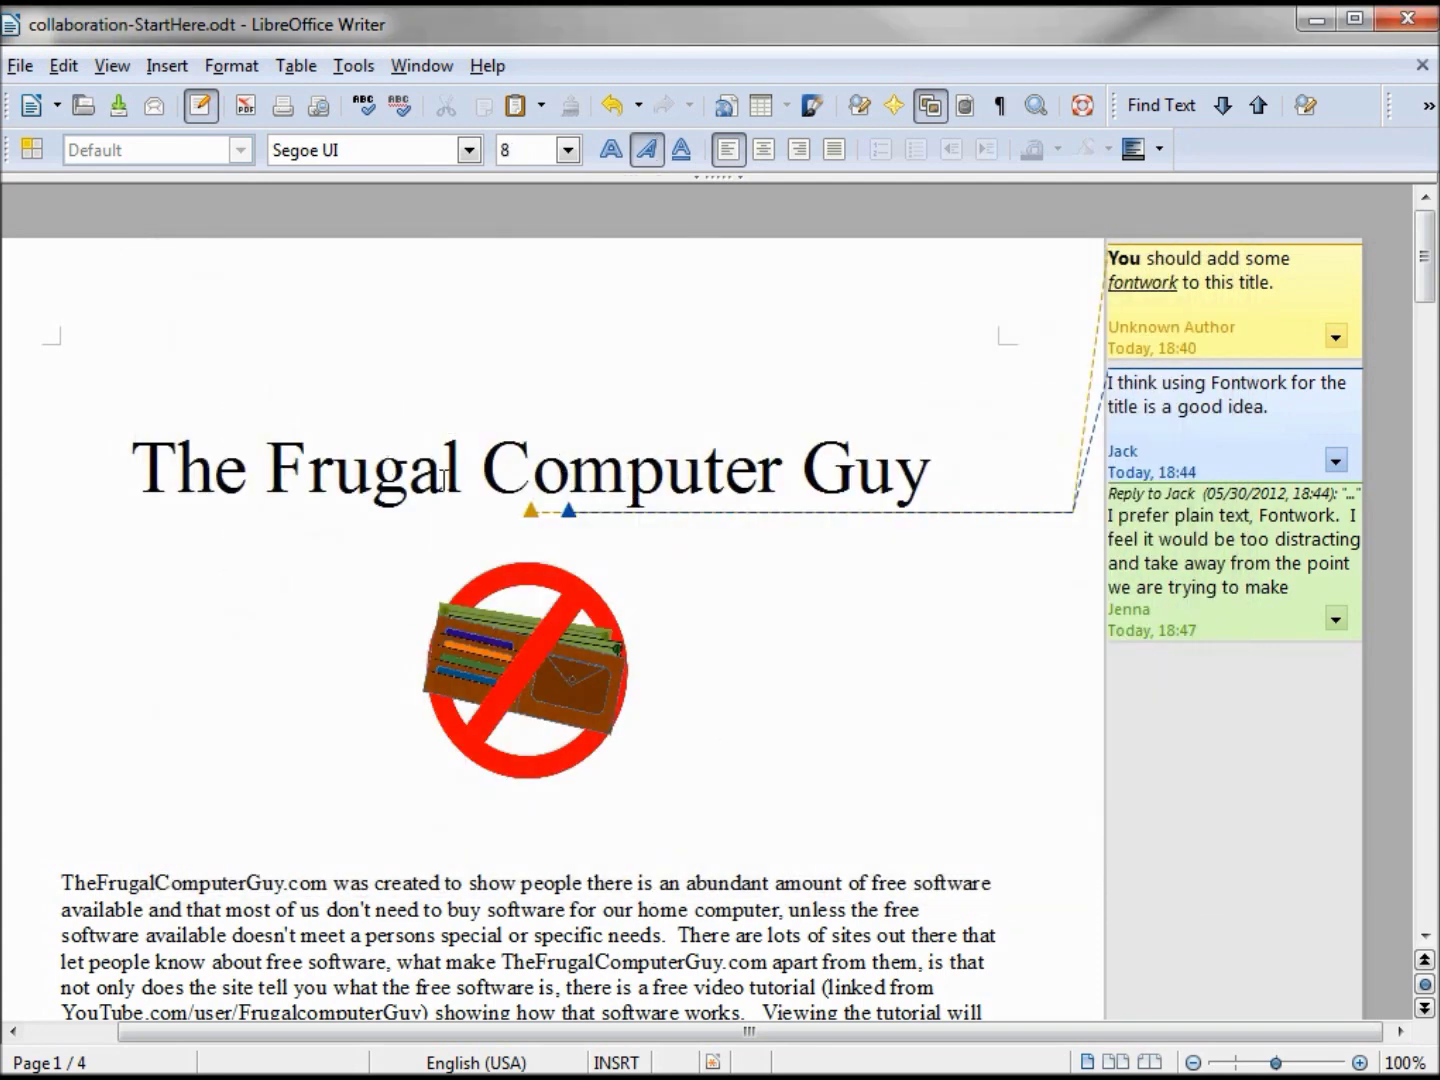
left_click(444, 478)
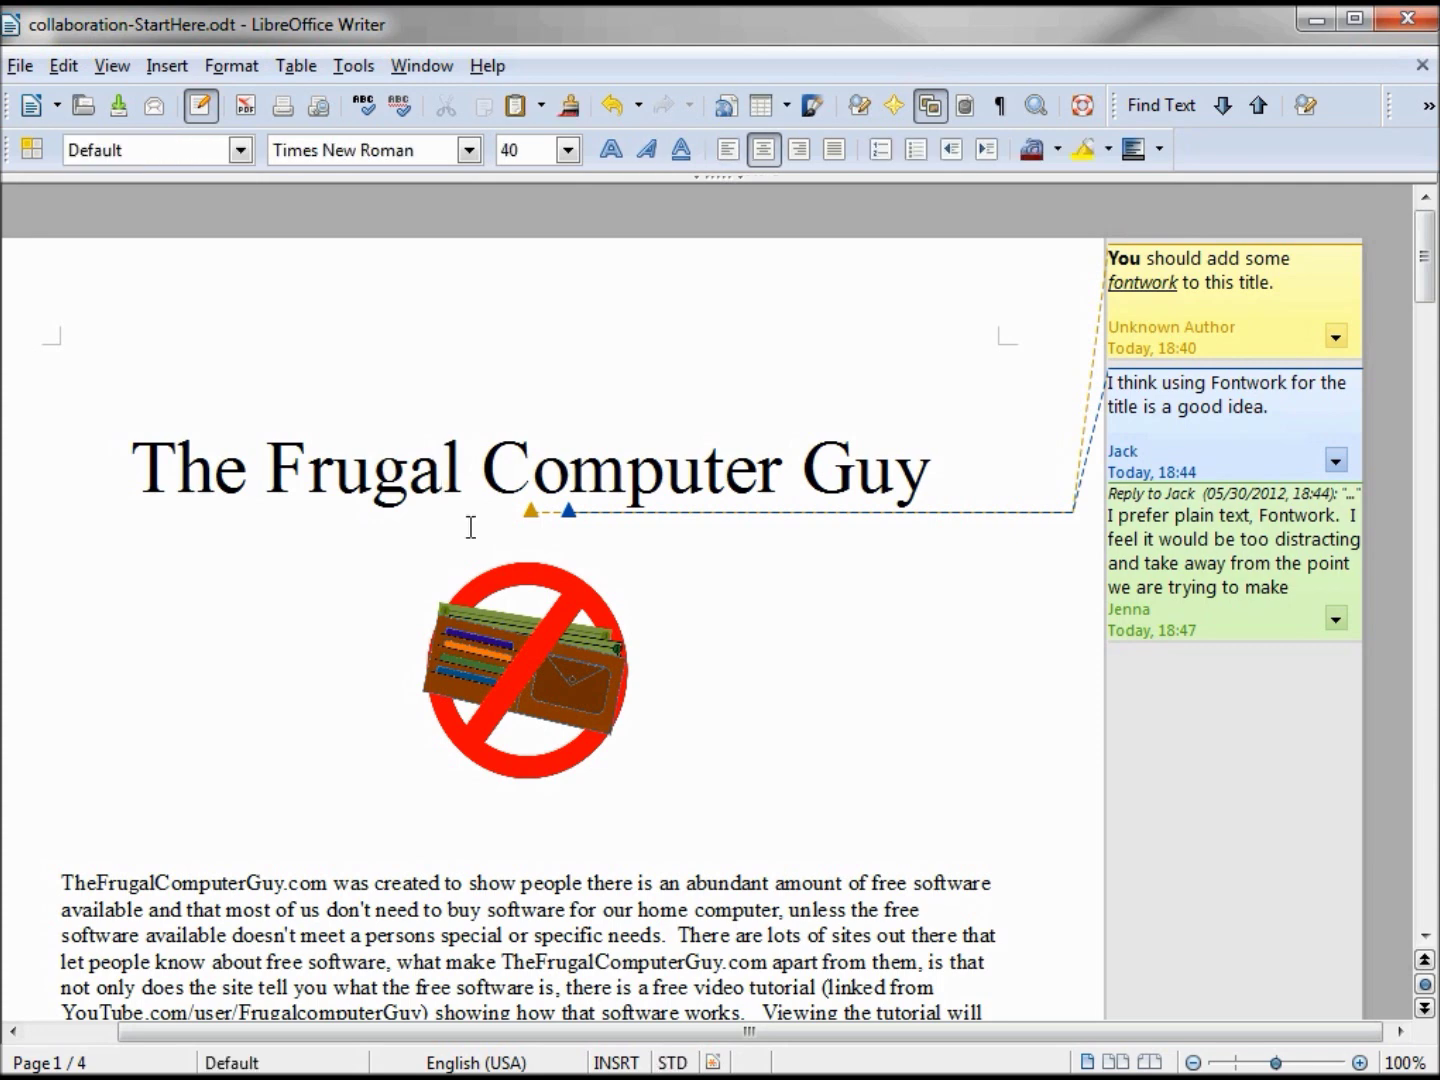
Add a title comment reading 'I still like the idea of using Fontwork.'
left_click(167, 66)
left_click(266, 499)
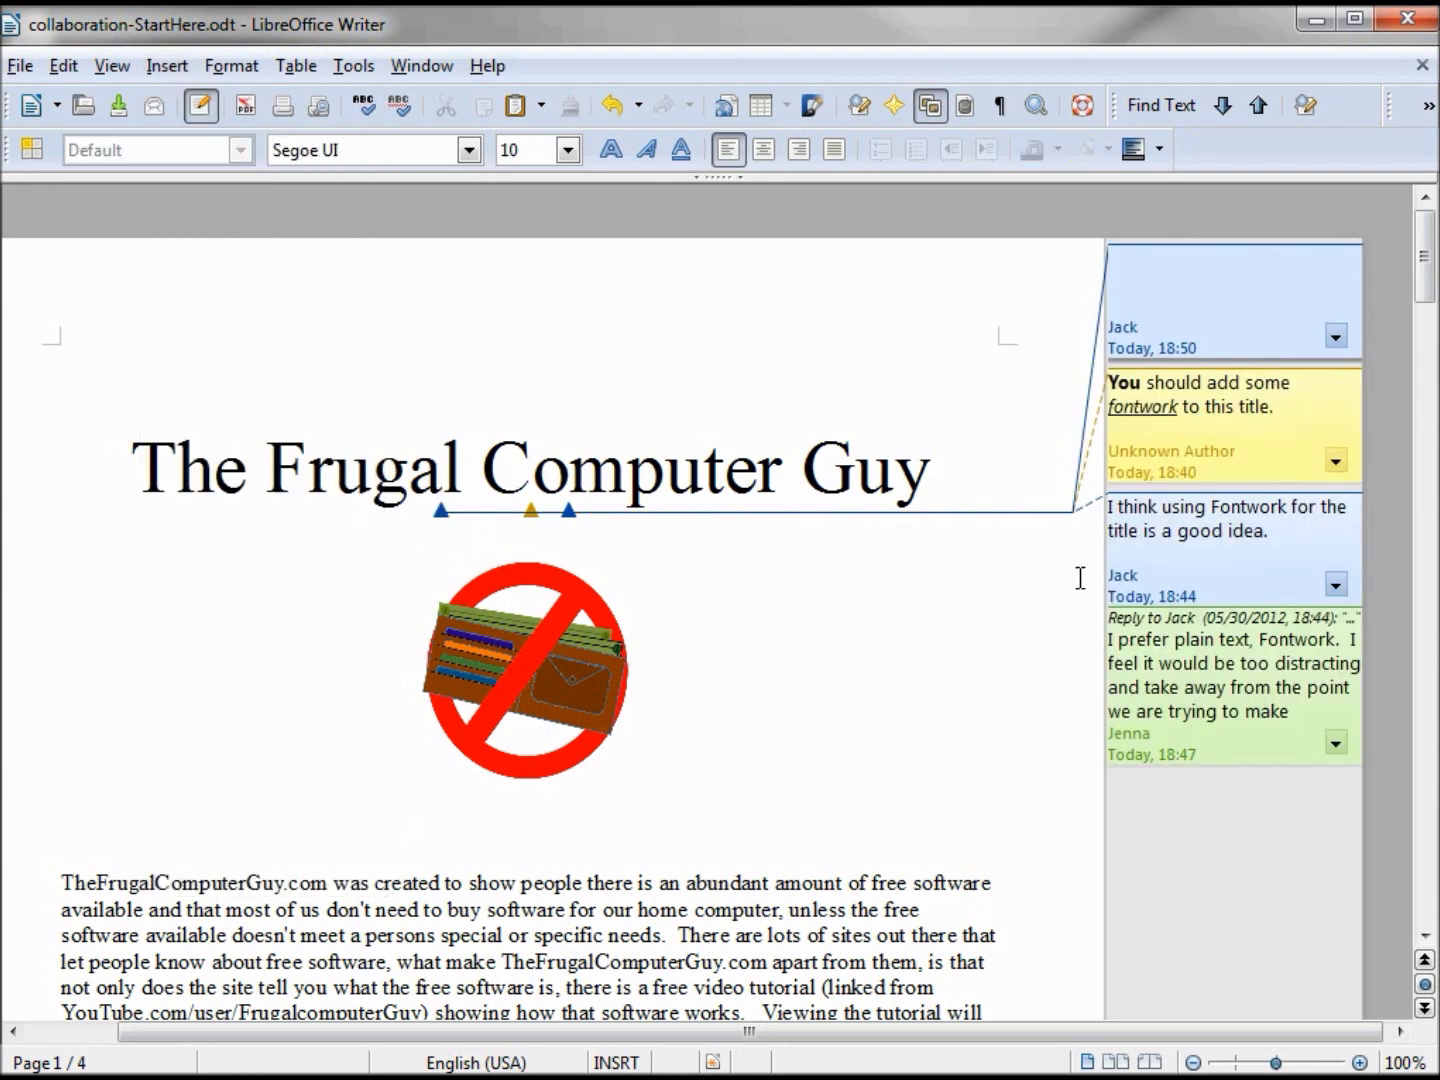
type("I still like the idea of using Fontwork.")
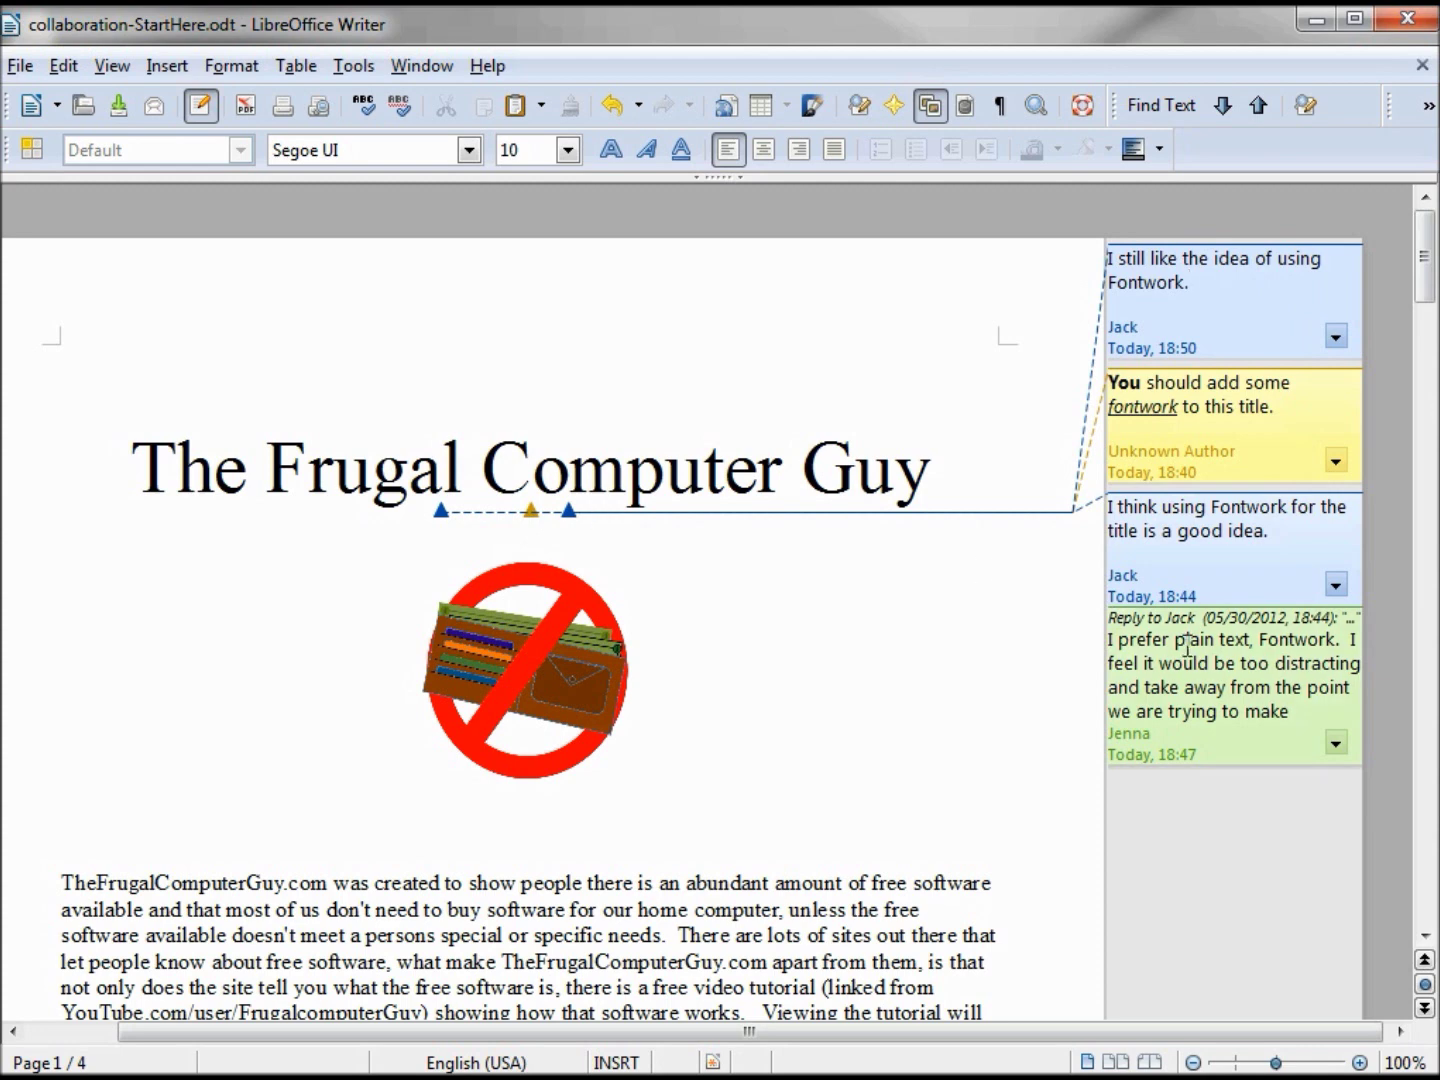
key("Escape")
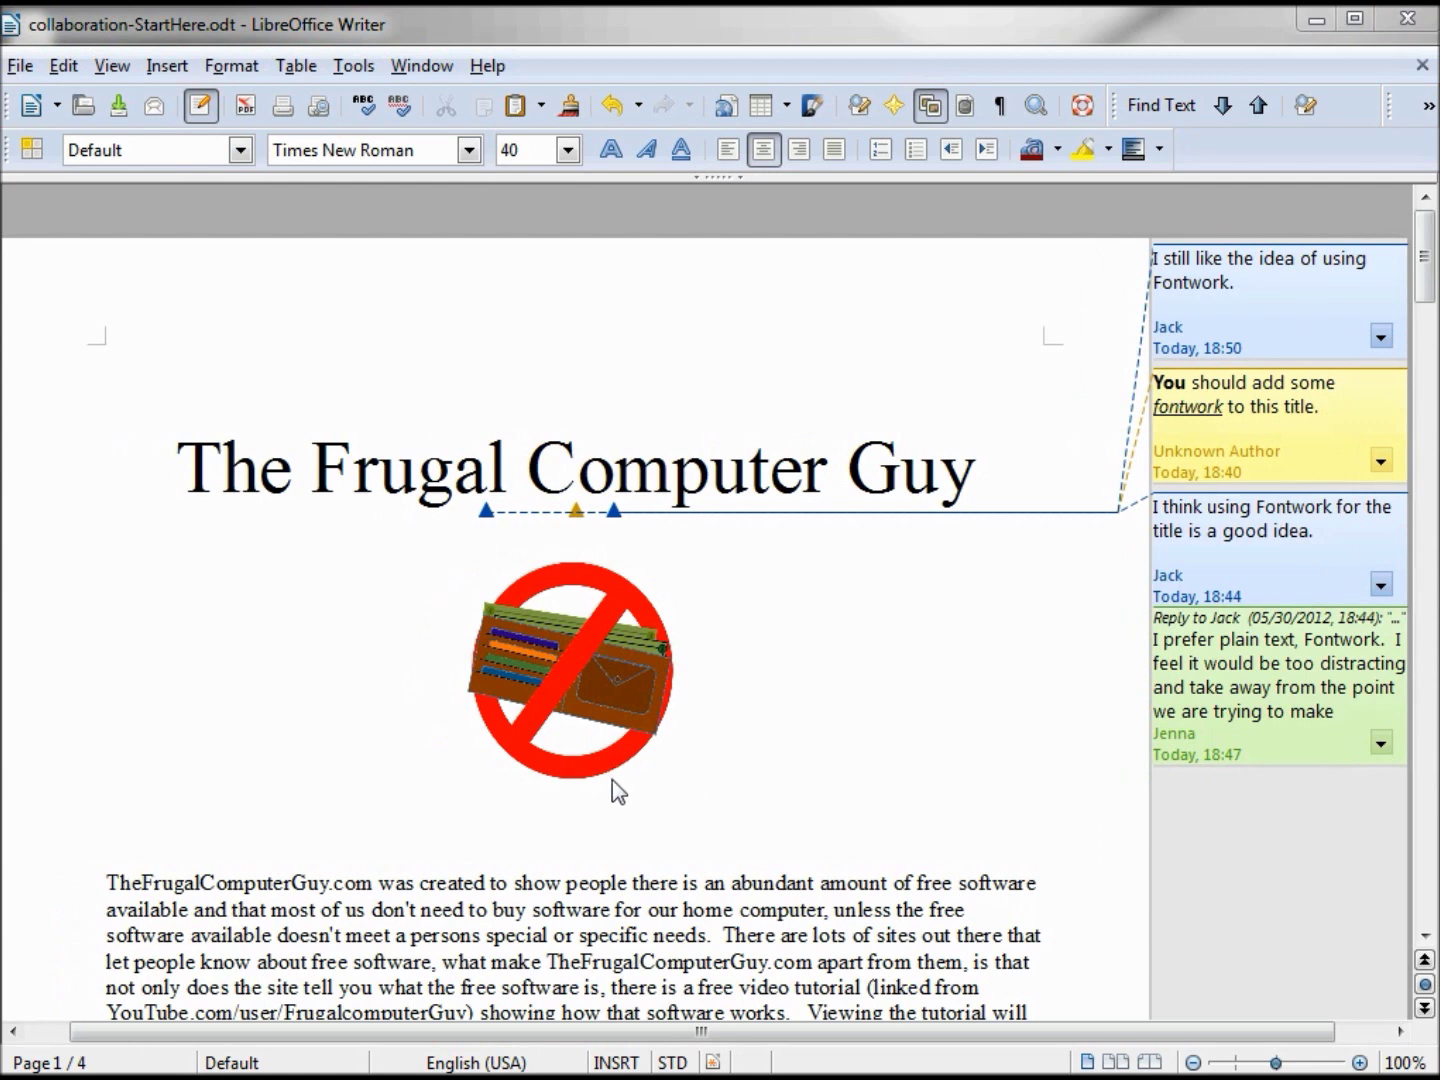
left_click(110, 66)
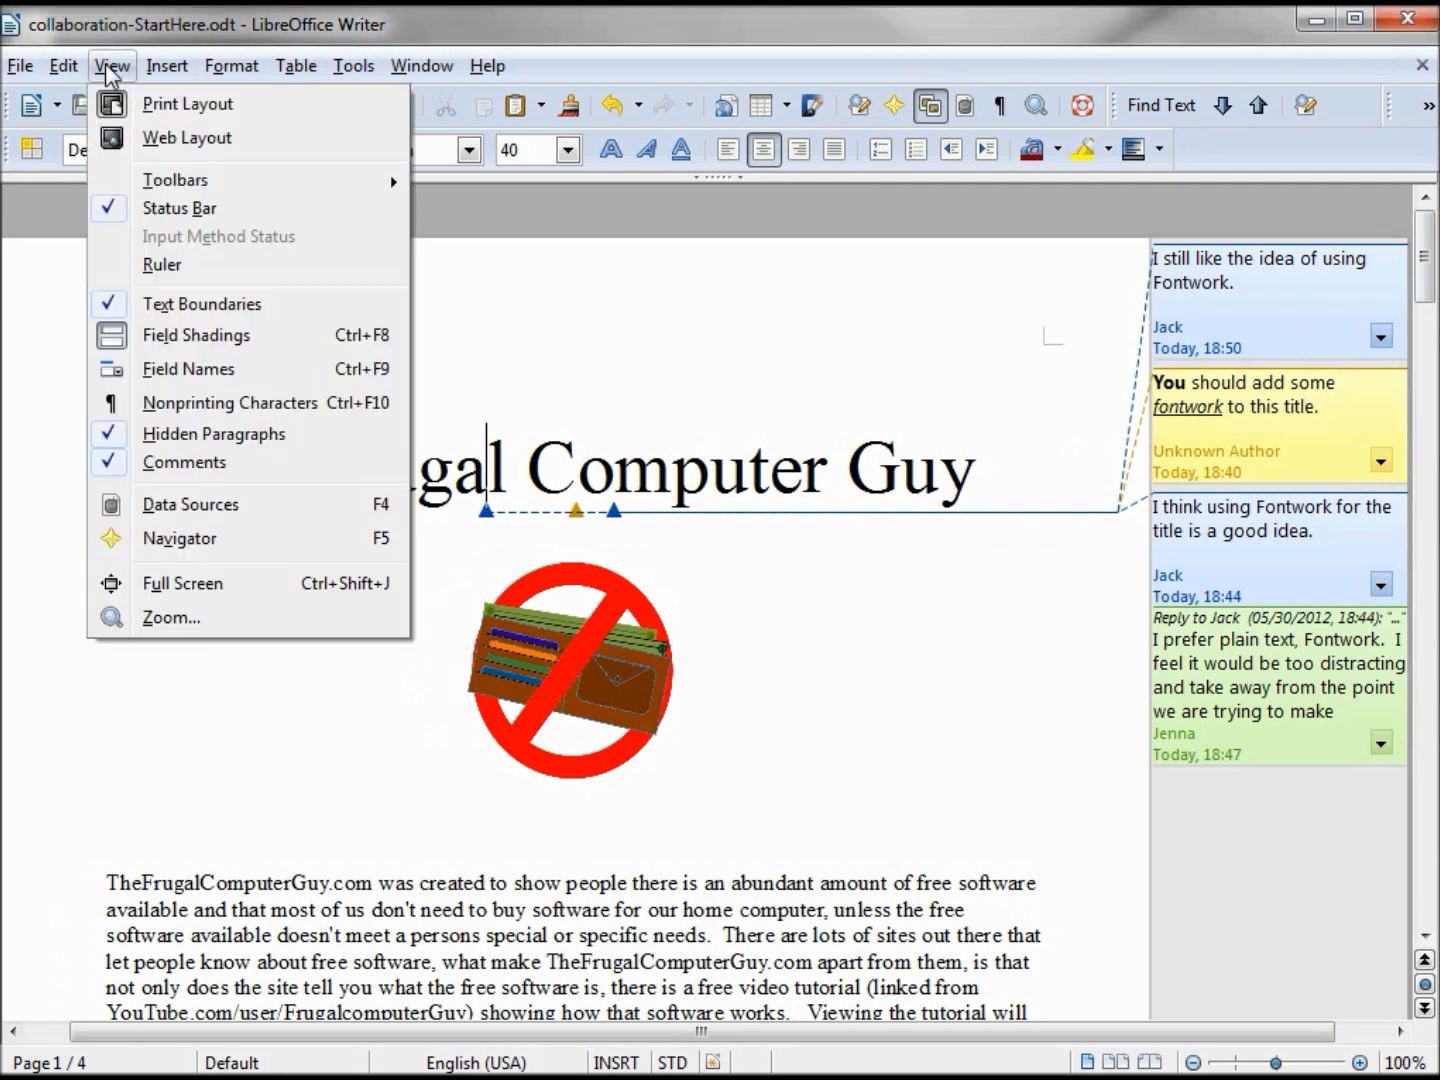
left_click(180, 463)
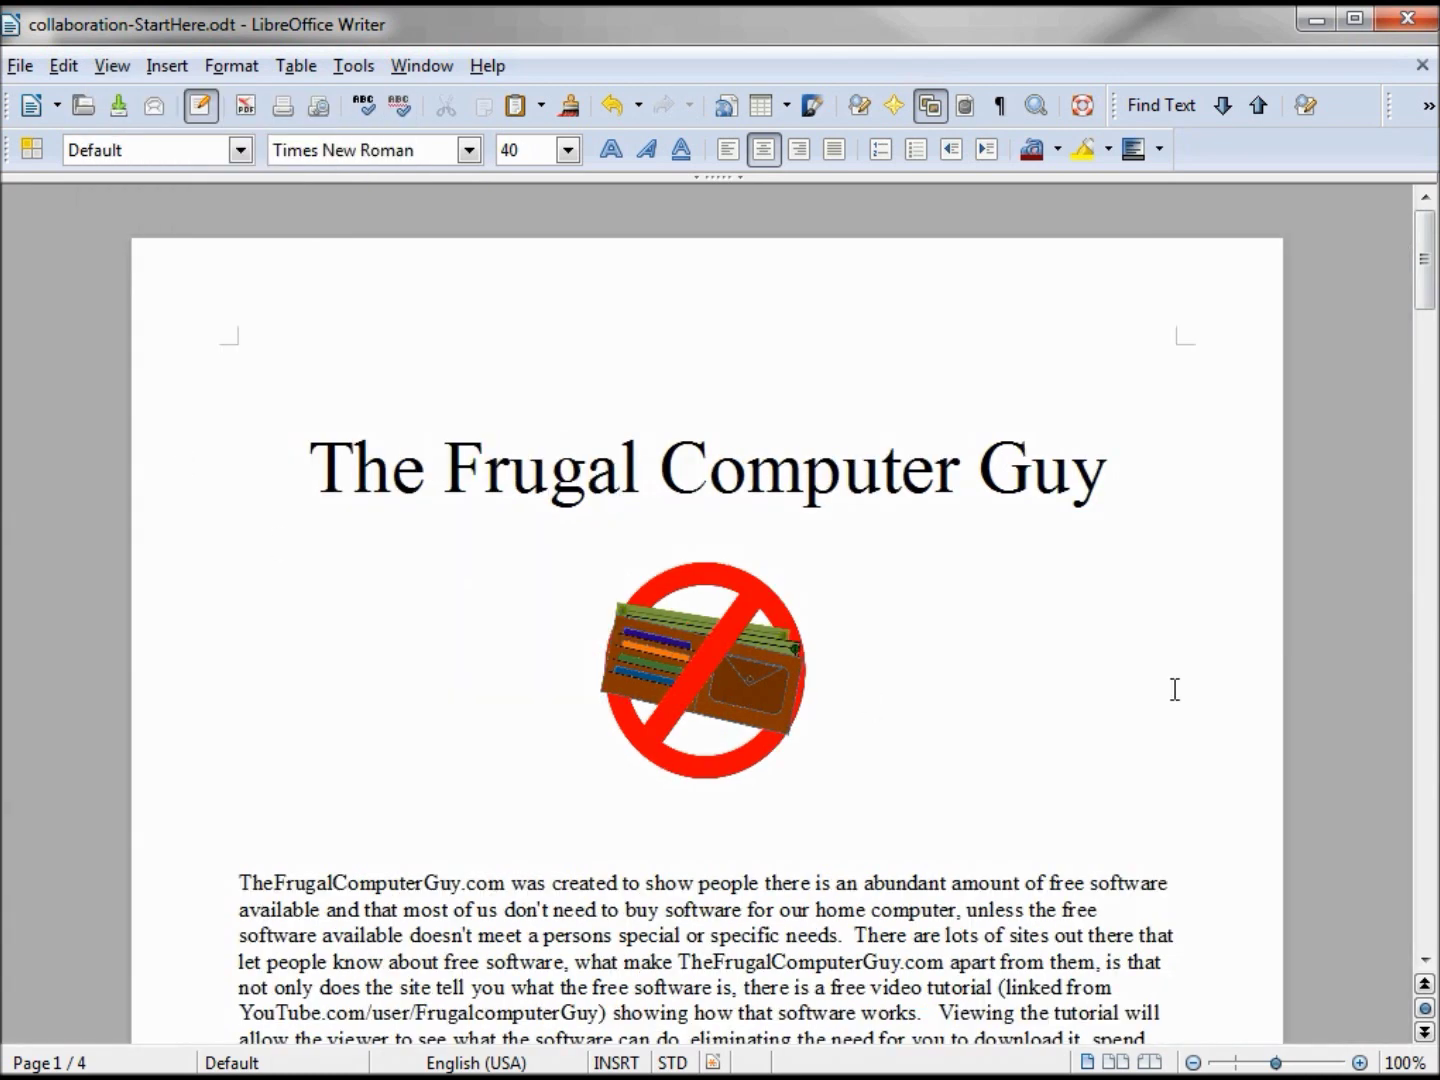
left_click(111, 68)
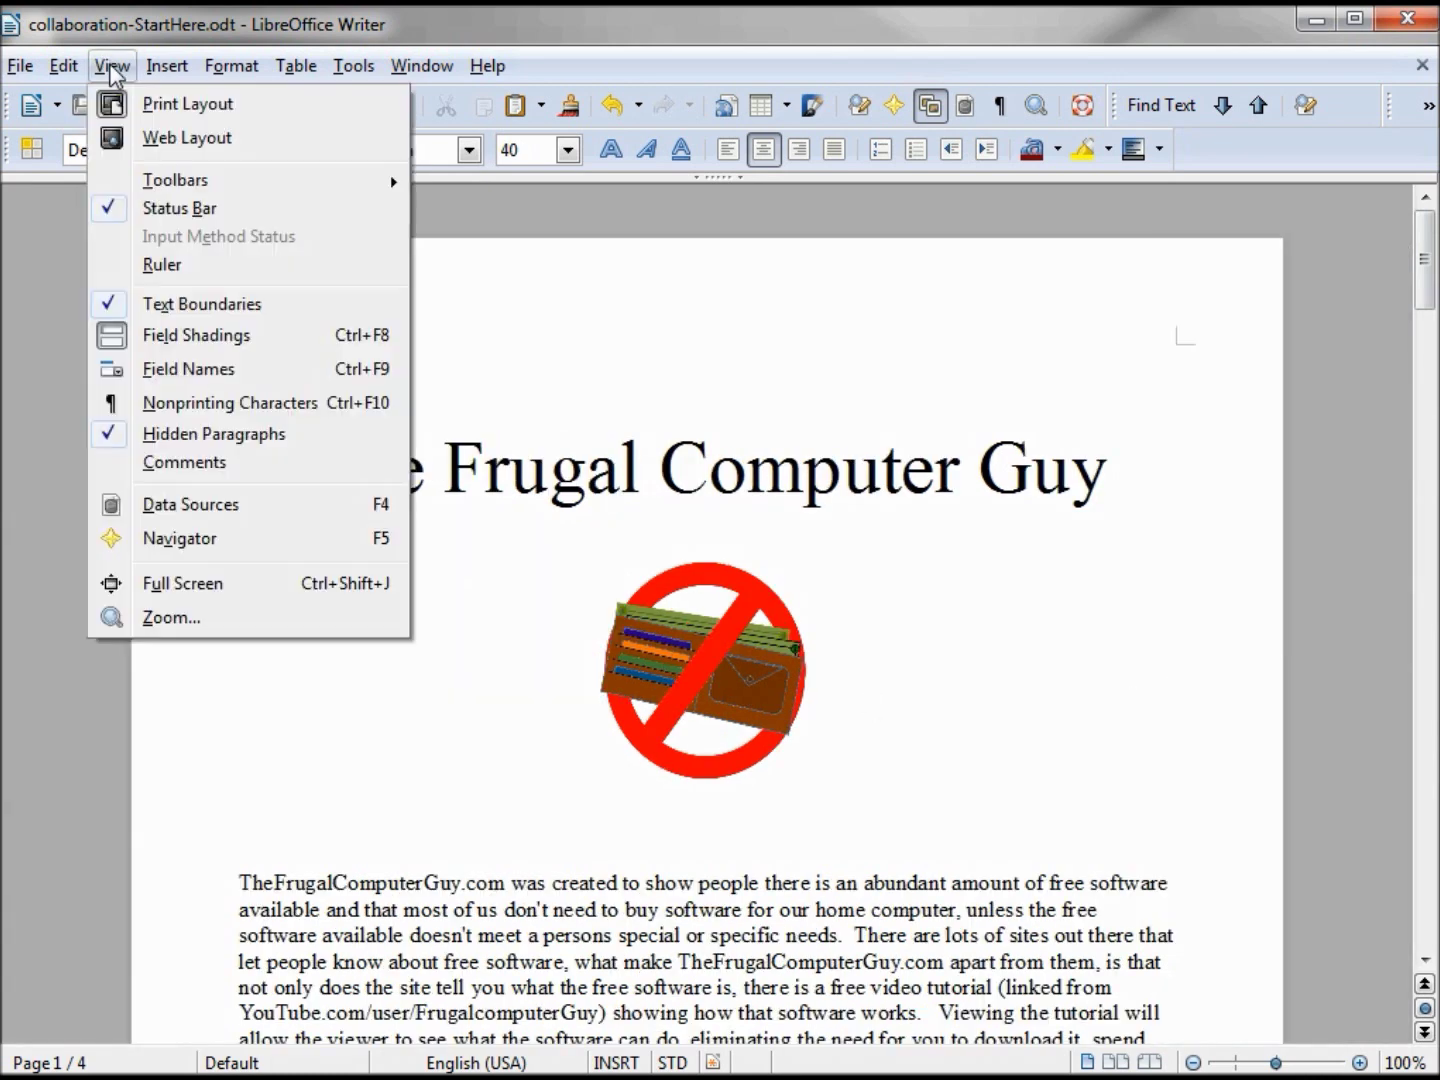
left_click(162, 465)
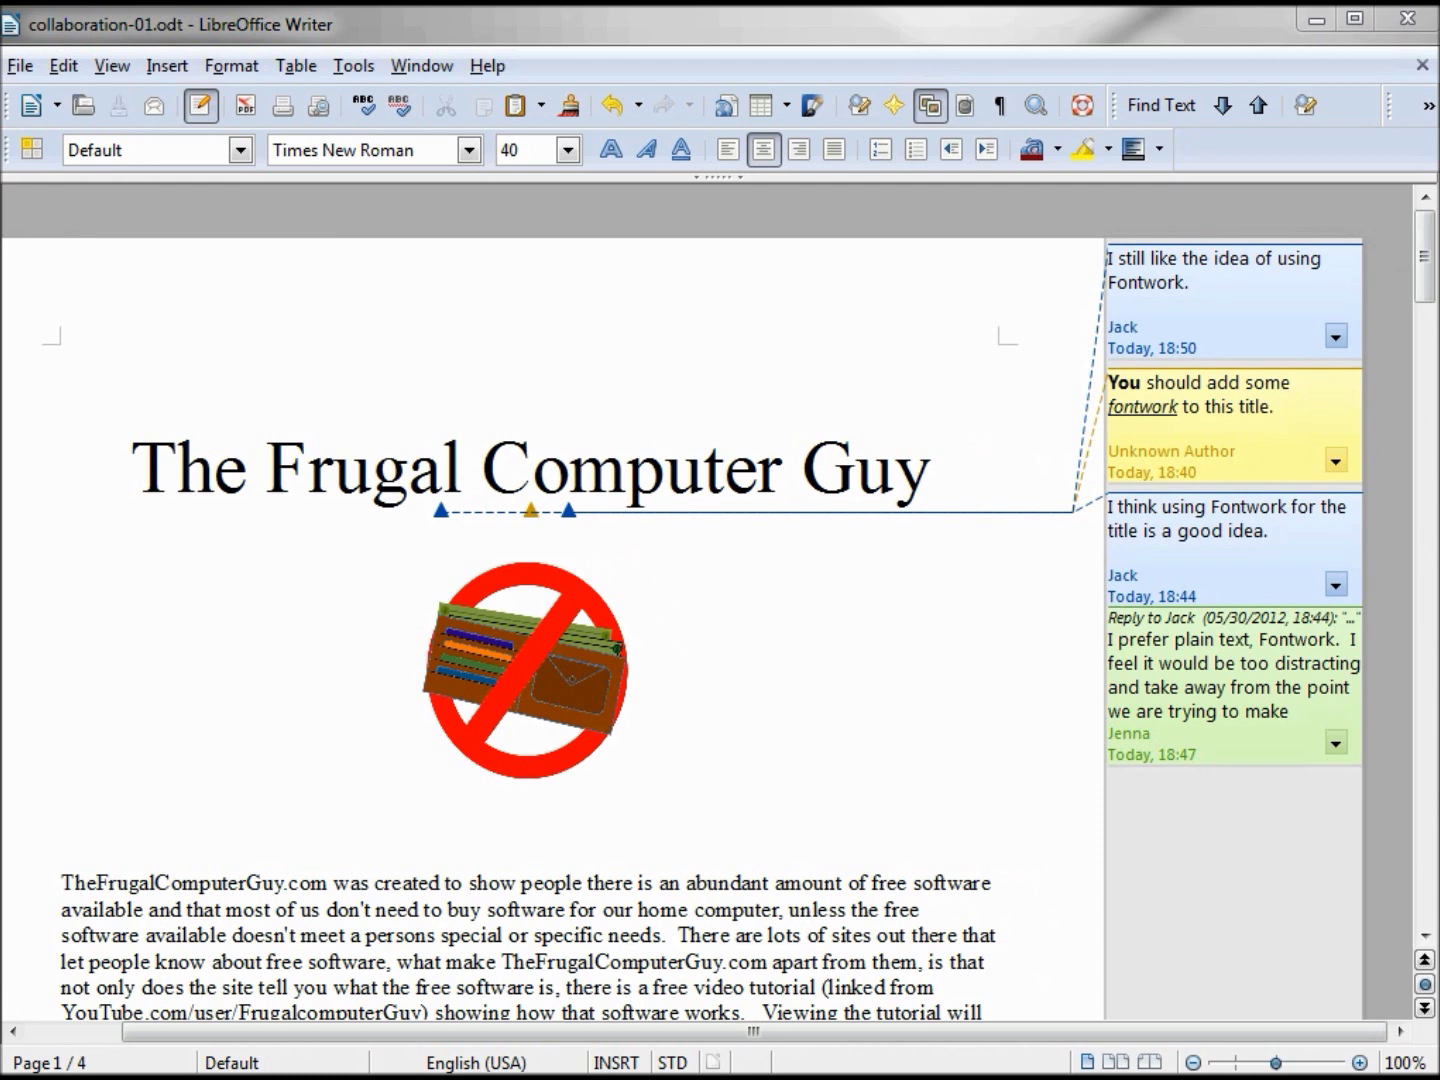
Check the User Data name, then delete the plain-text reply's second sentence
left_click(353, 65)
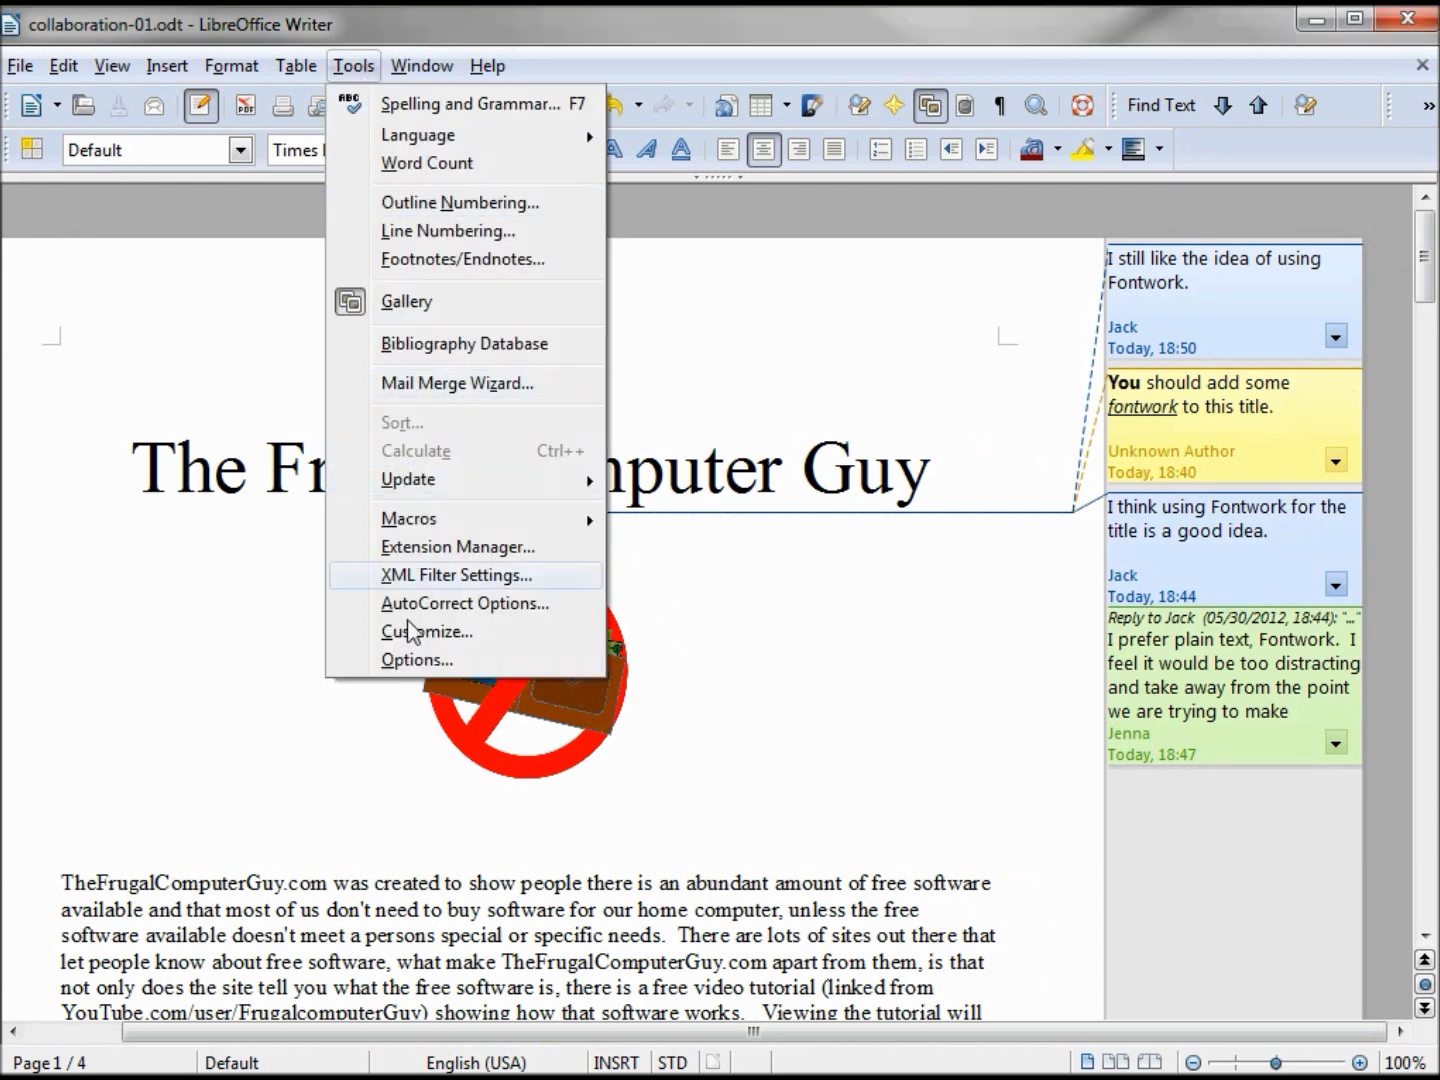
left_click(408, 660)
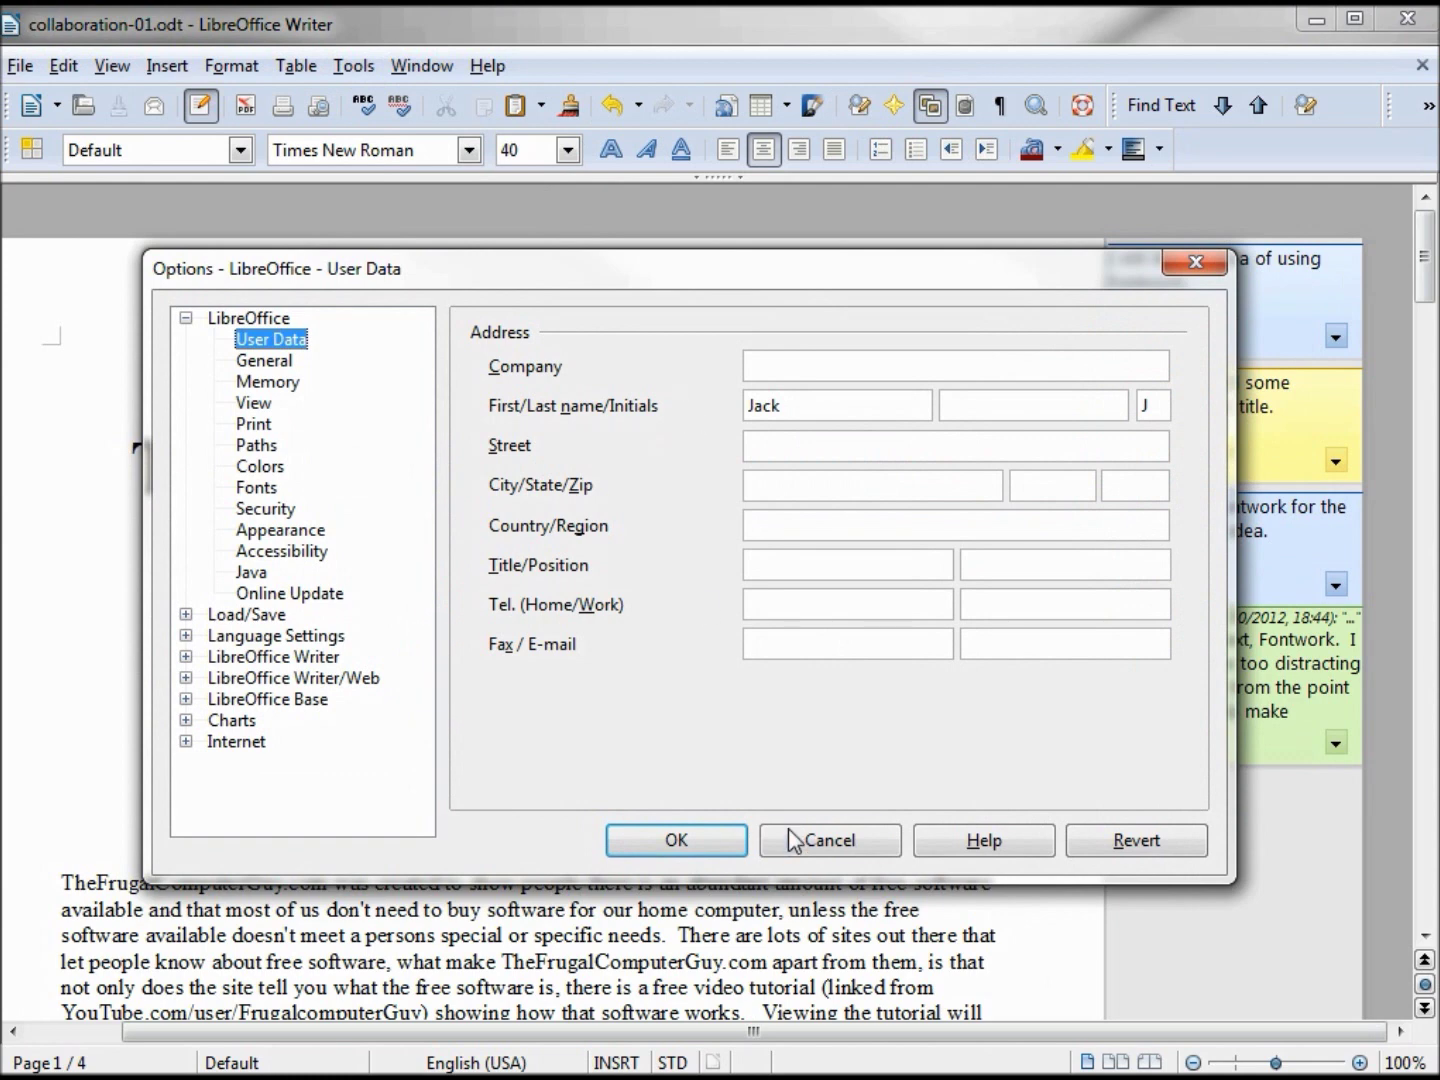
left_click(789, 832)
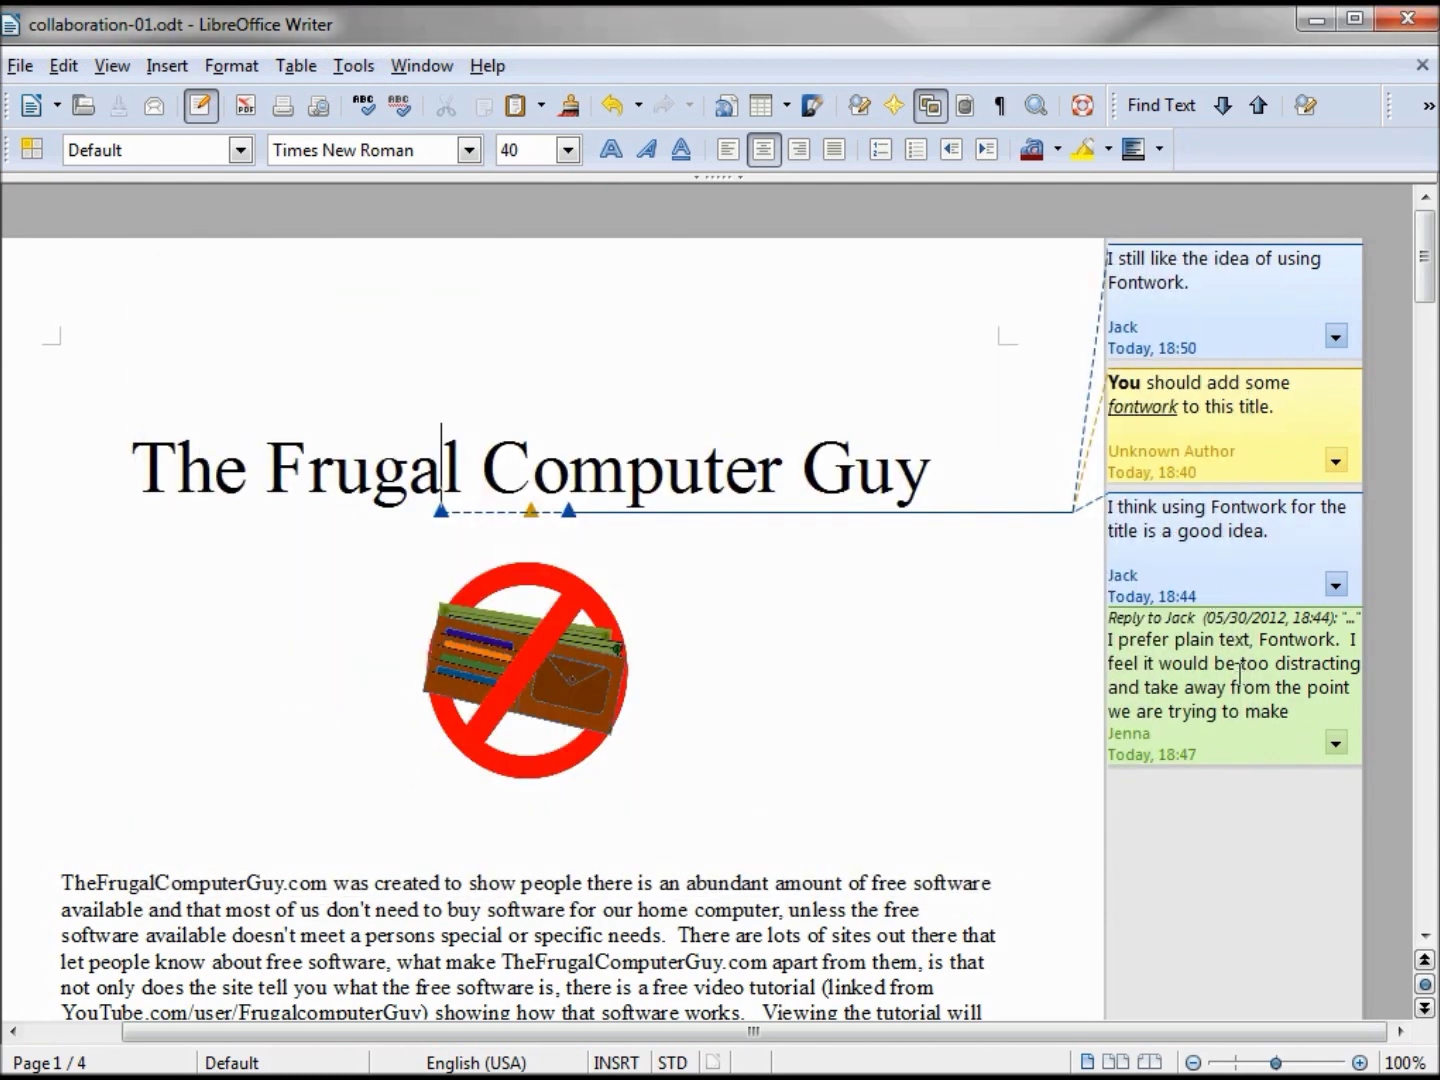
left_click_drag(1341, 640, 1336, 707)
key("Delete")
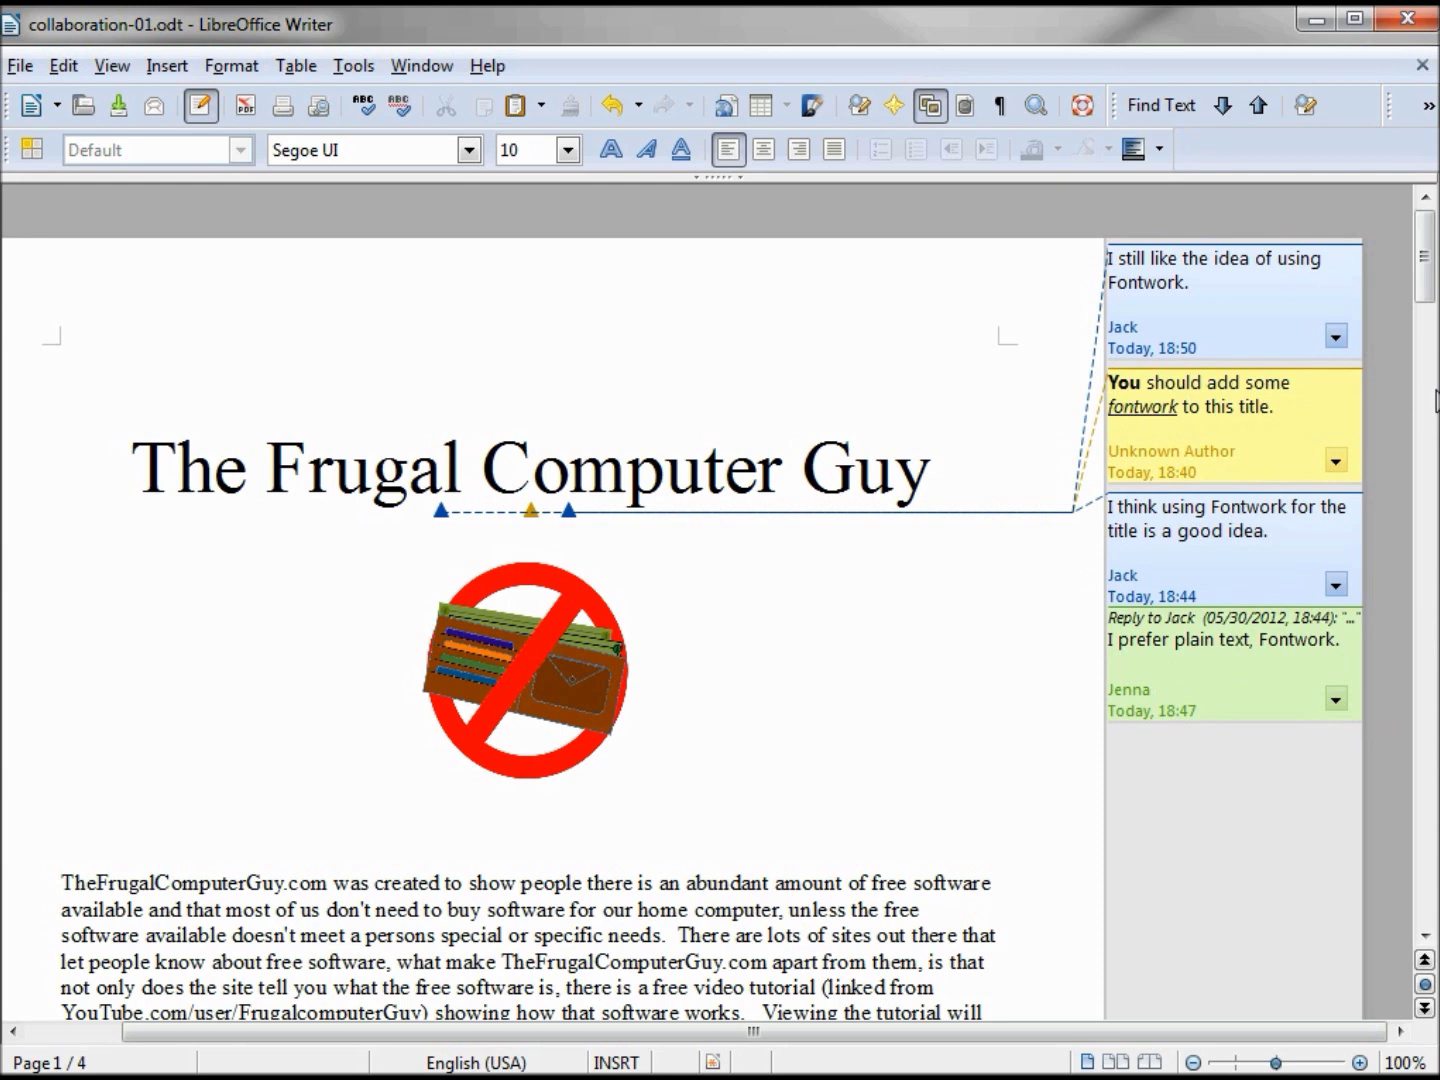
Capitalise 'fontwork' to 'Fontwork' in the first title comment
key("Right")
key("BackSpace")
type("F")
key("Left")
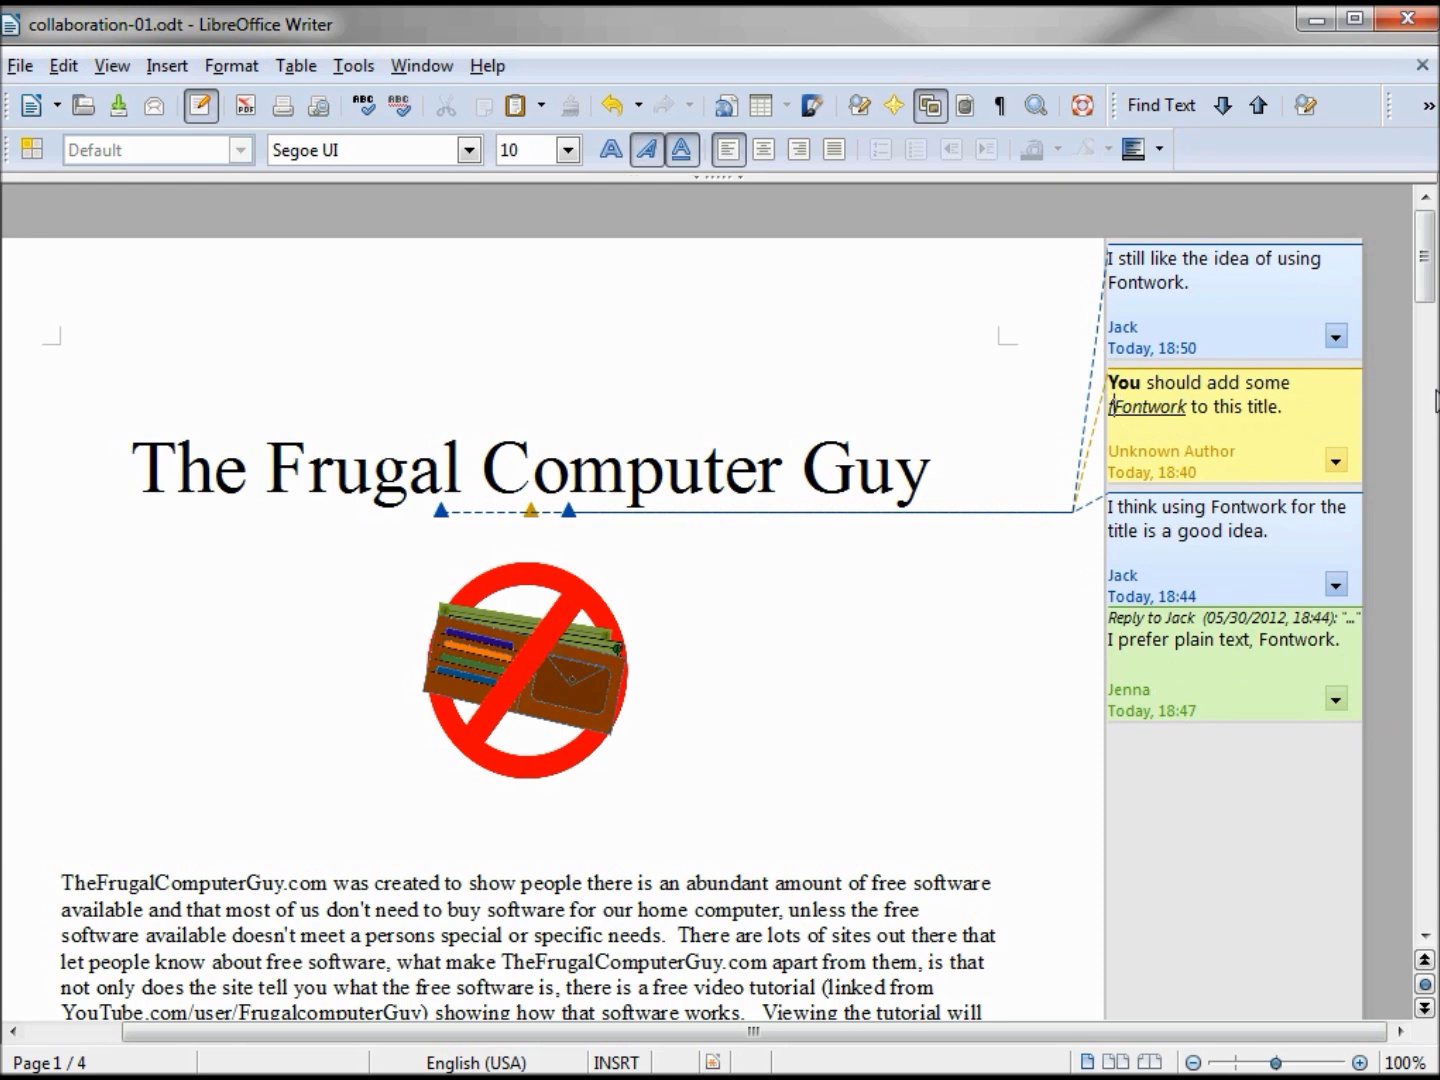
key("BackSpace")
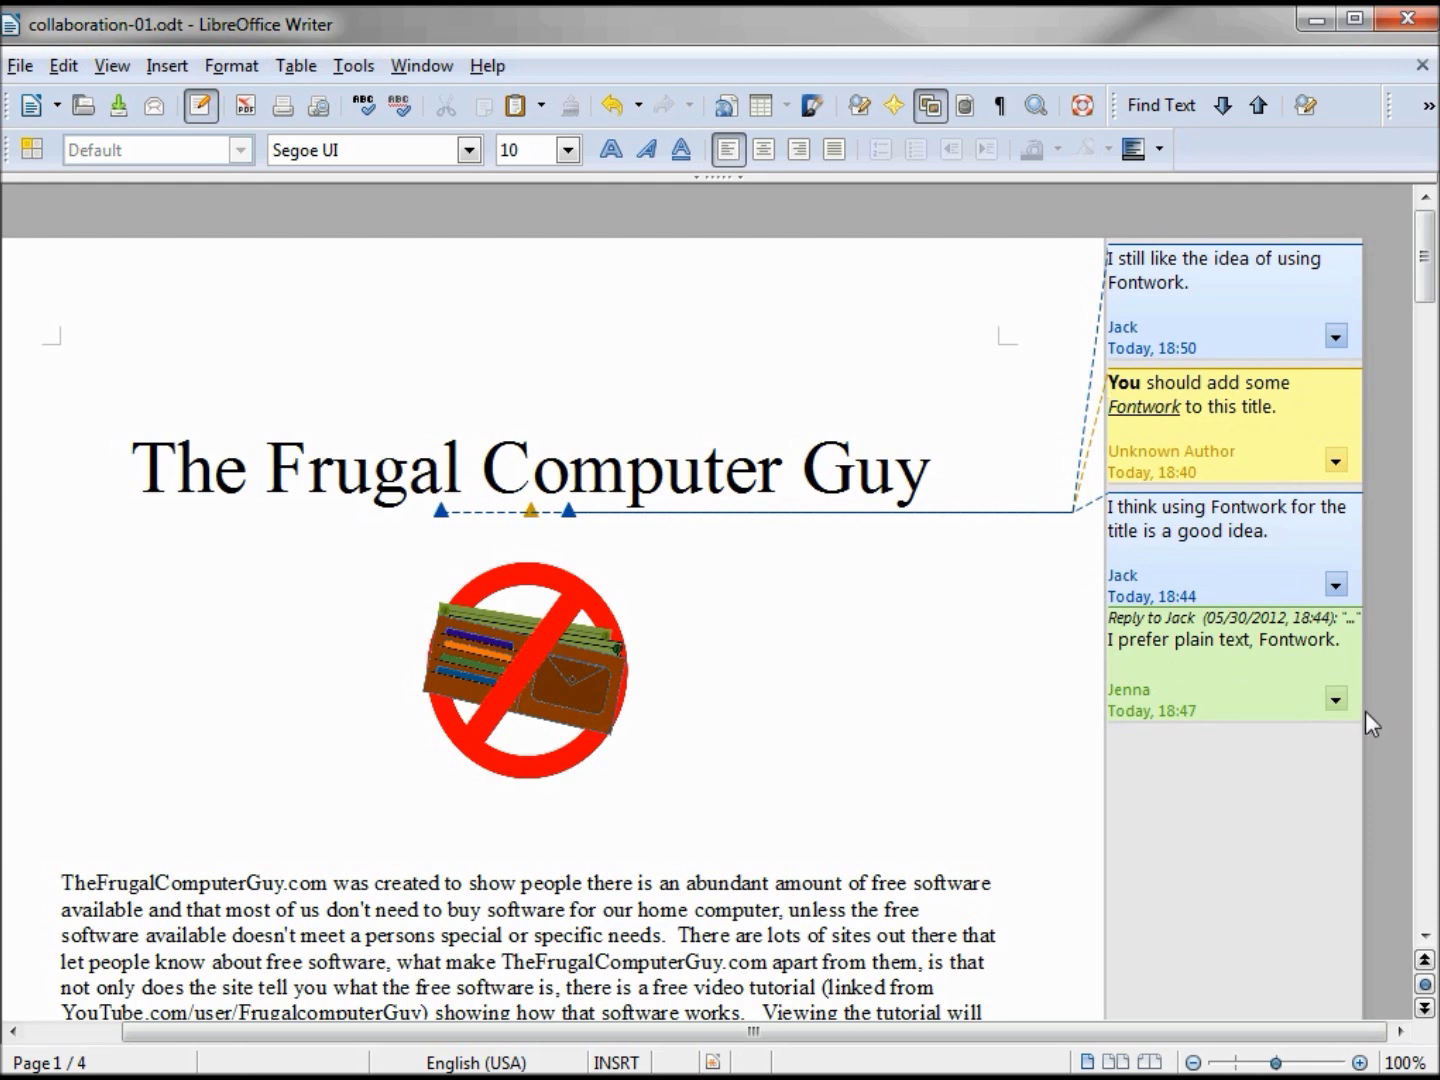
key("Escape")
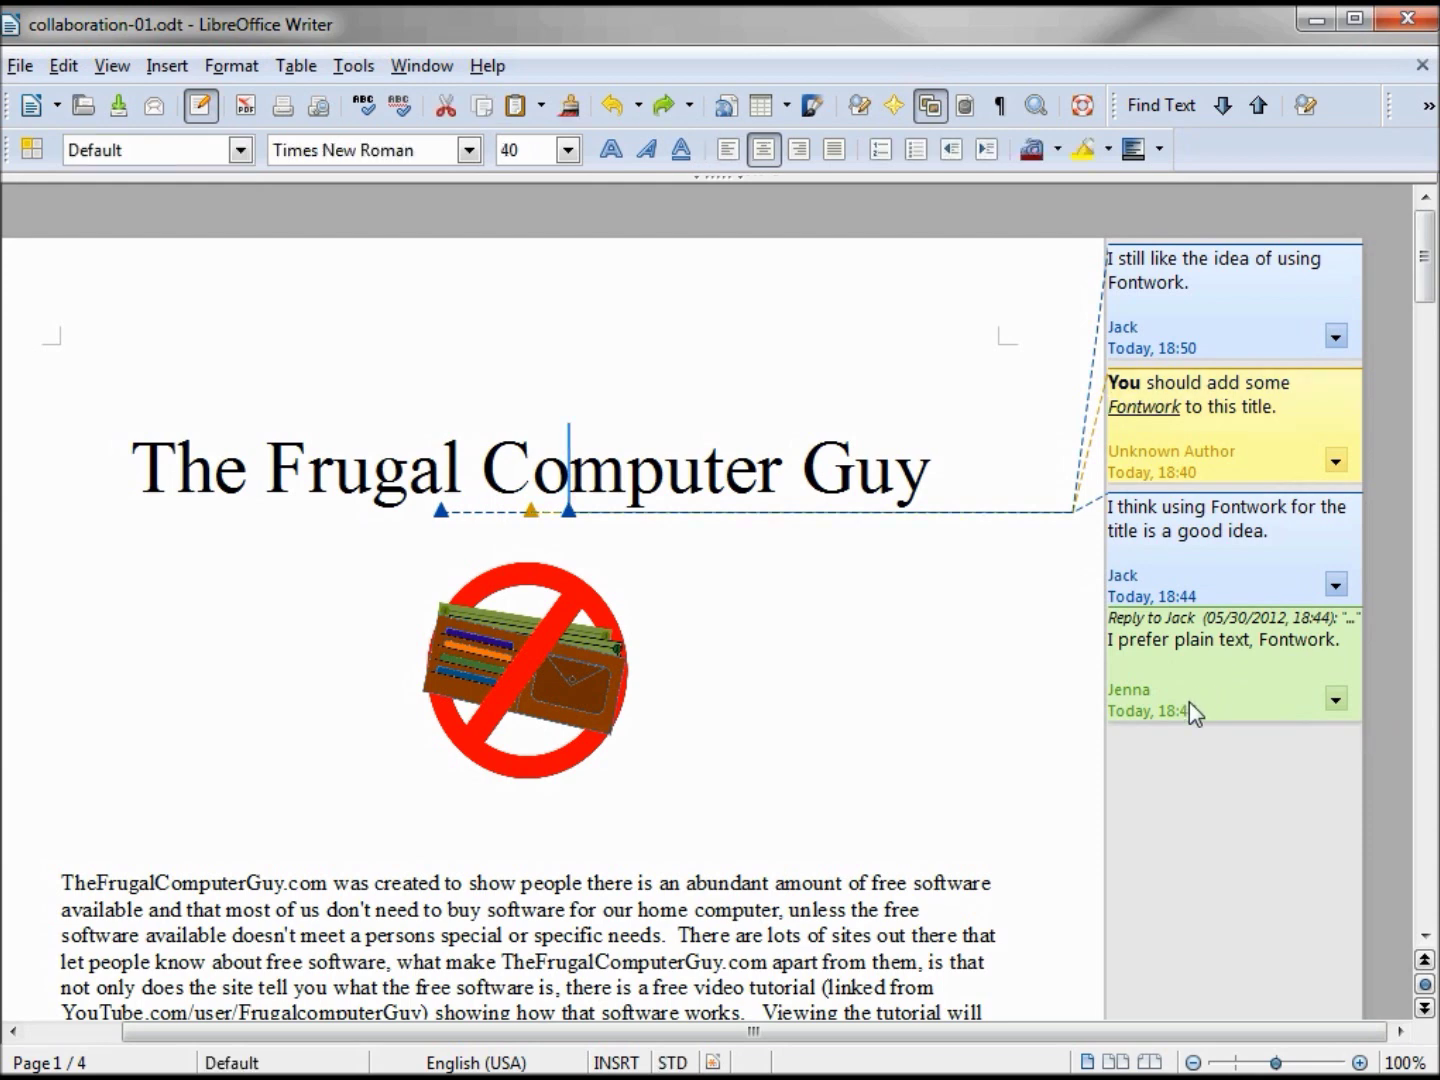
left_click(1334, 700)
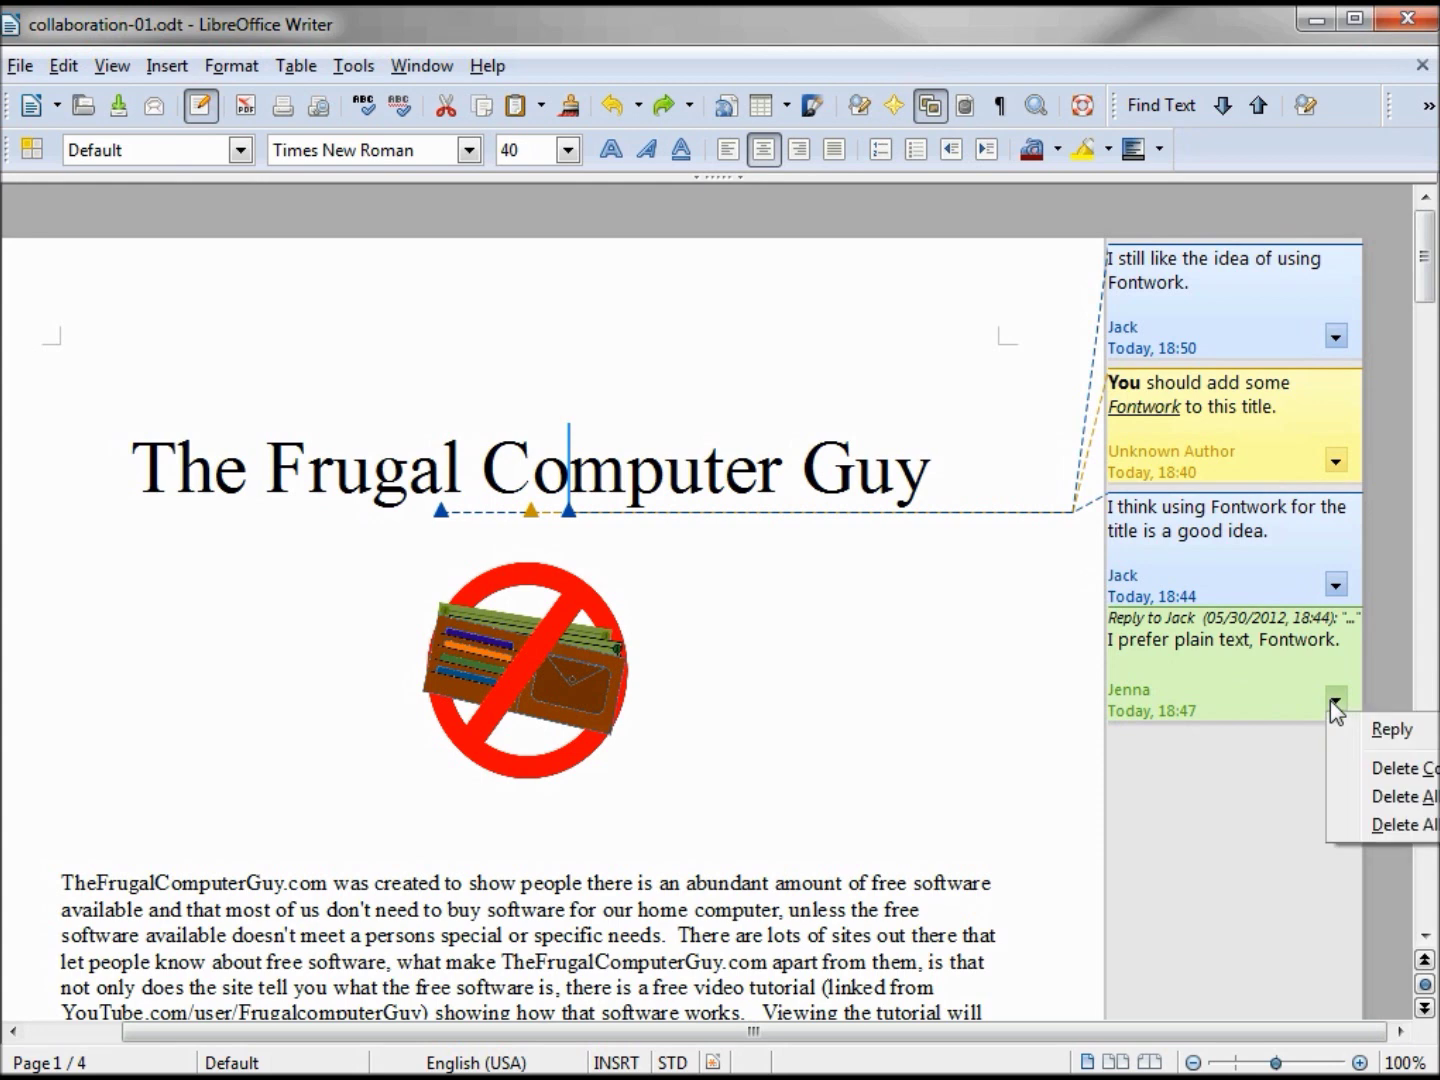
left_click(1400, 768)
left_click(1336, 588)
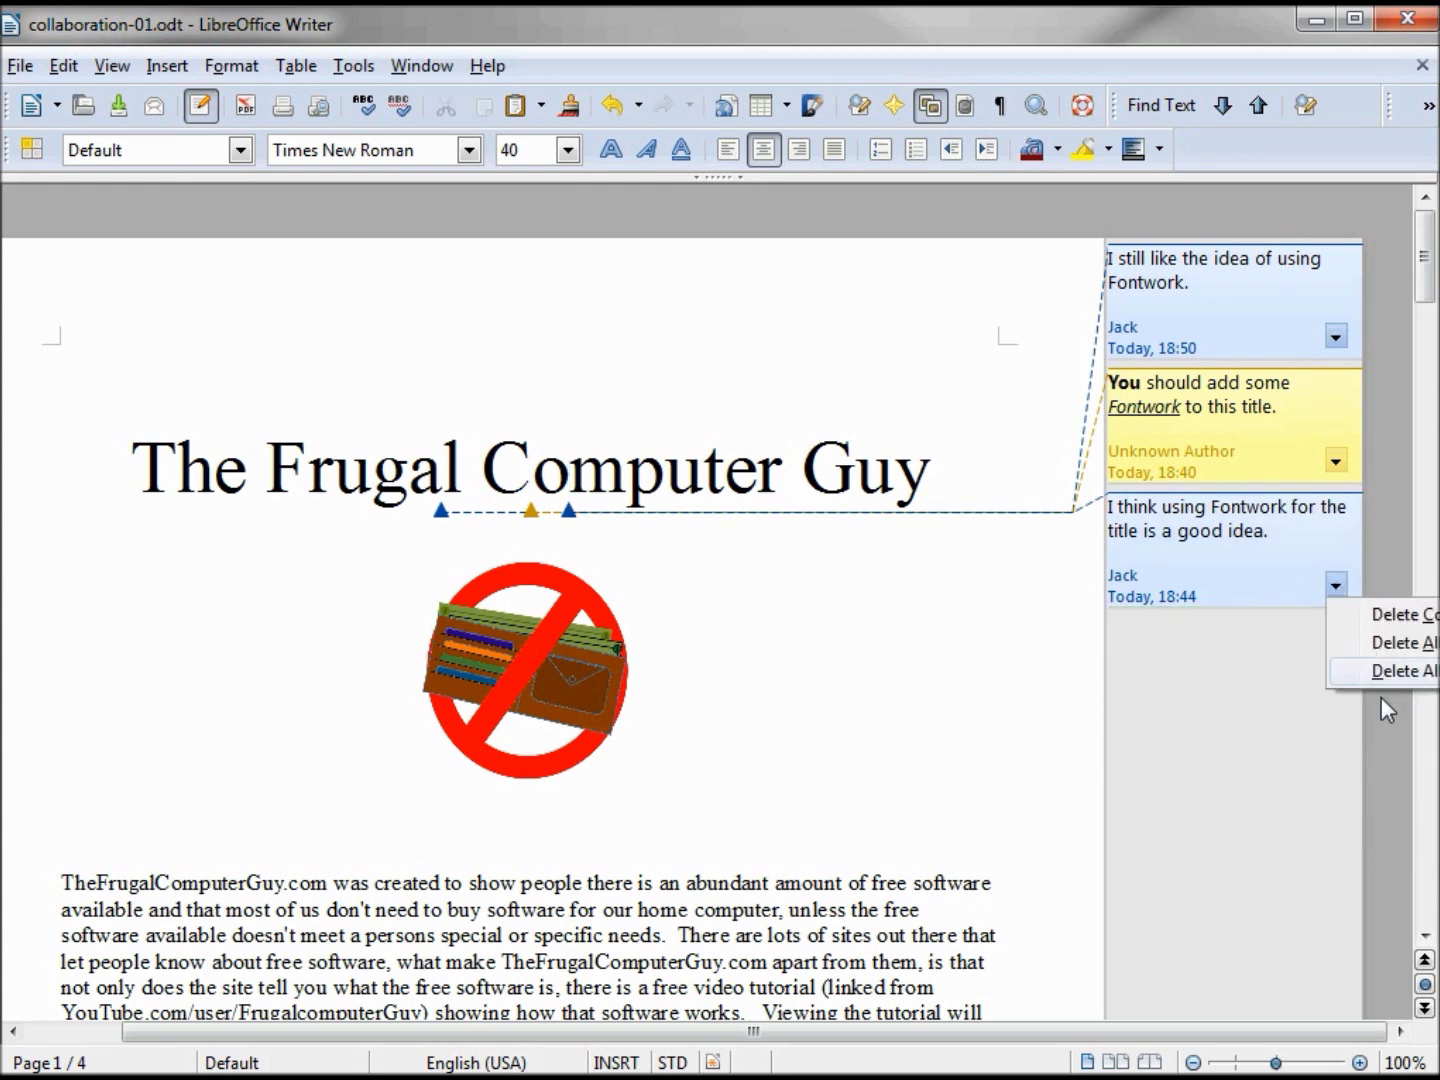
left_click(1418, 672)
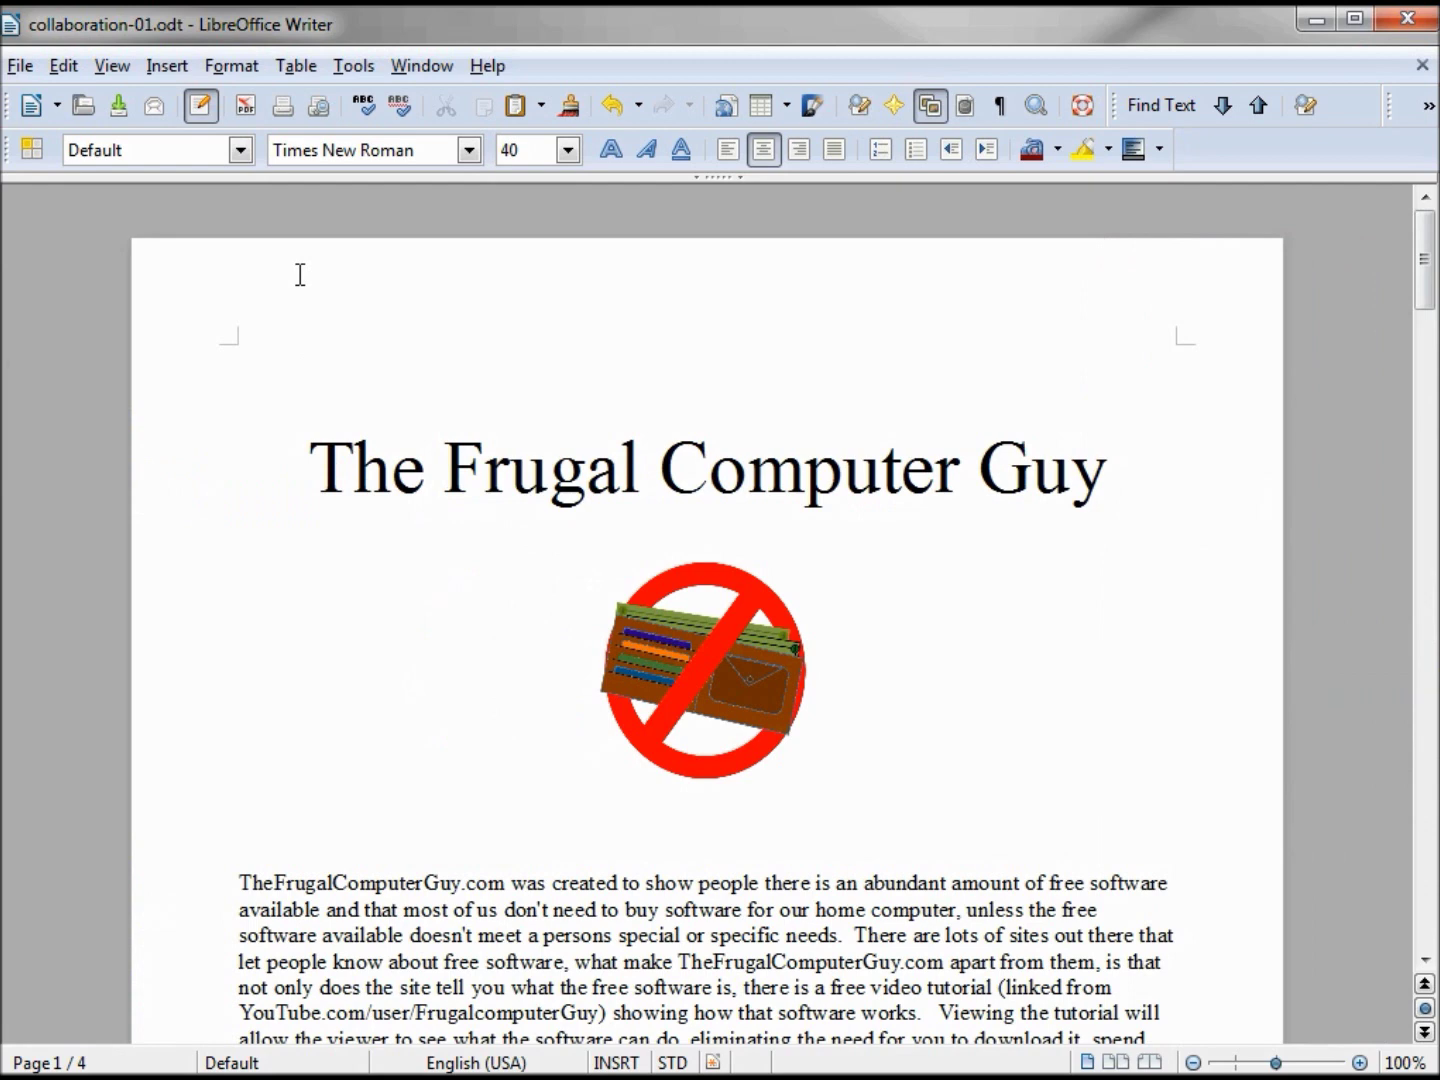
left_click(614, 105)
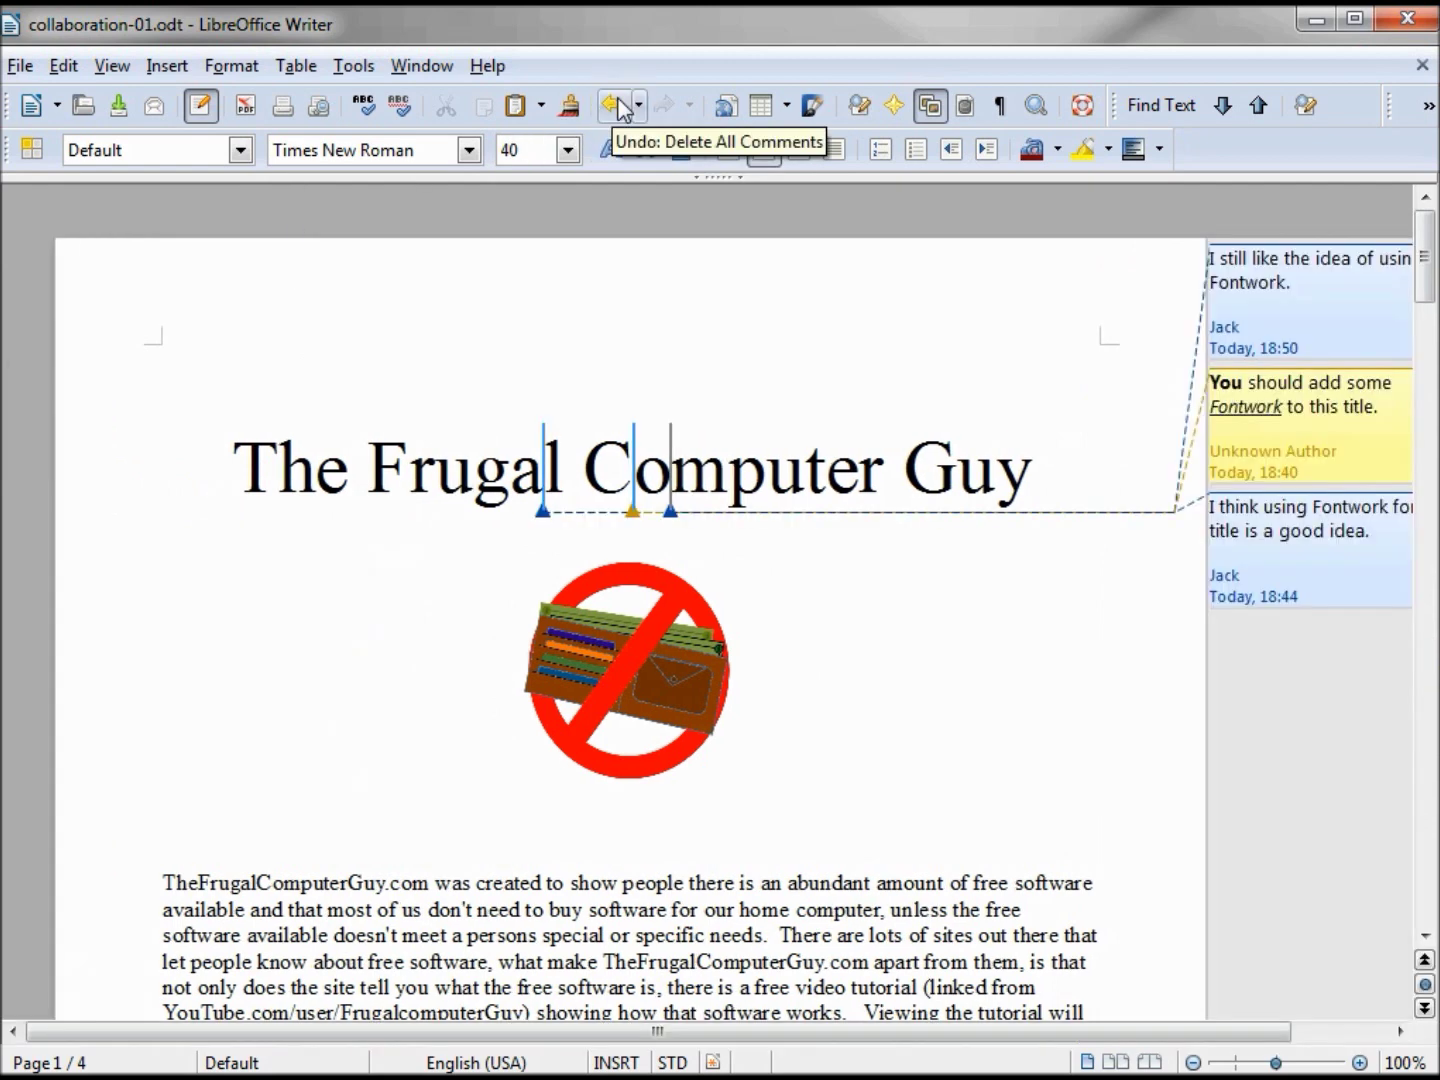
left_click(614, 105)
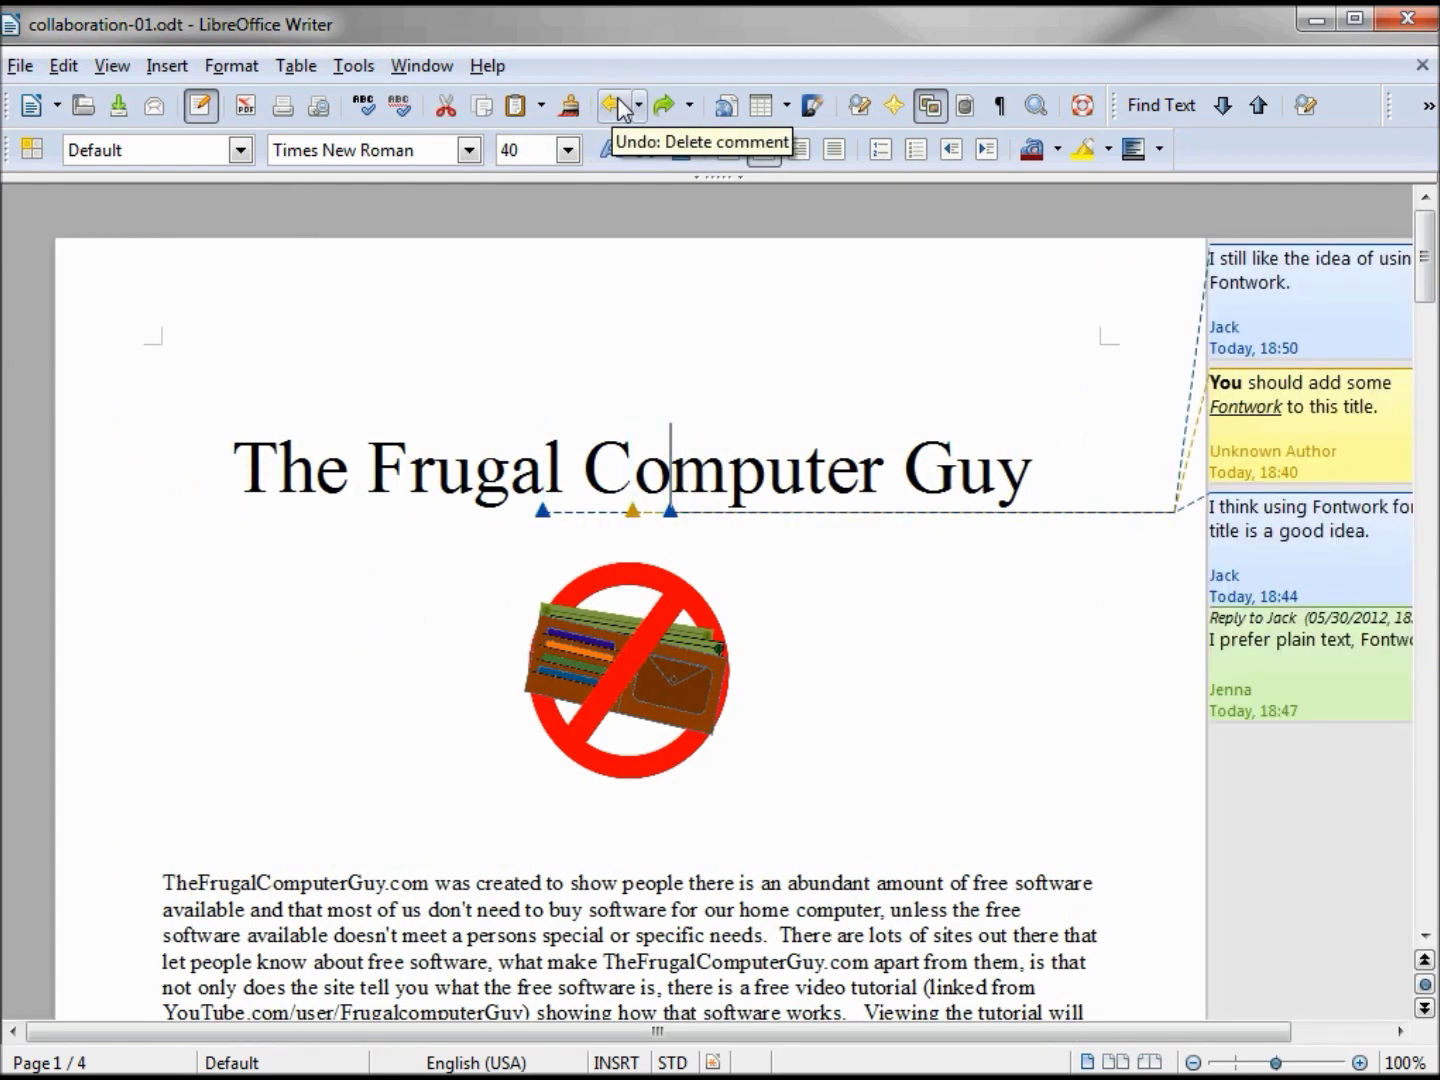